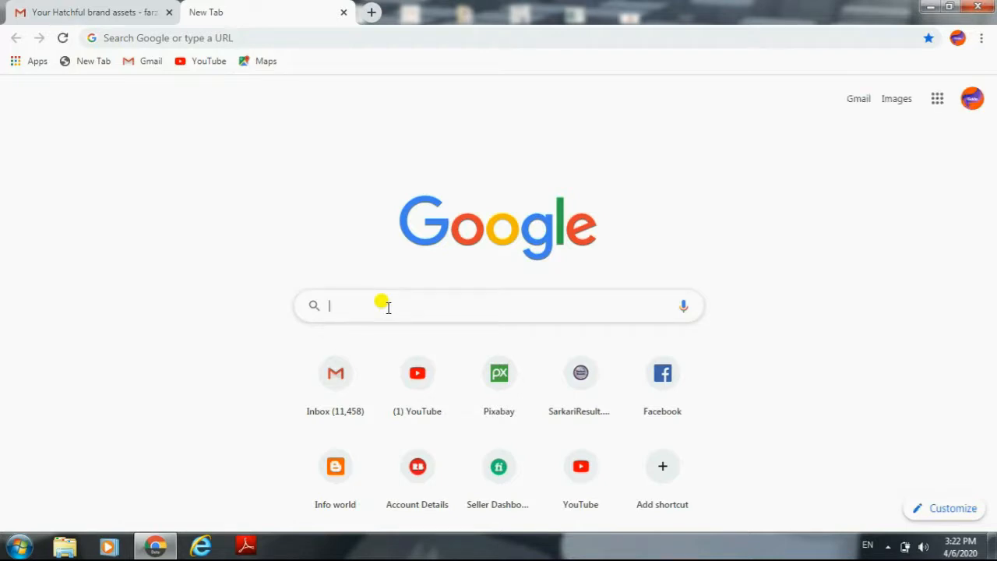
# Step: Search Google for "logo maker and logo creator" and open the Hatchful logo maker from the results
pyautogui.click(388, 307)
pyautogui.write('logo')
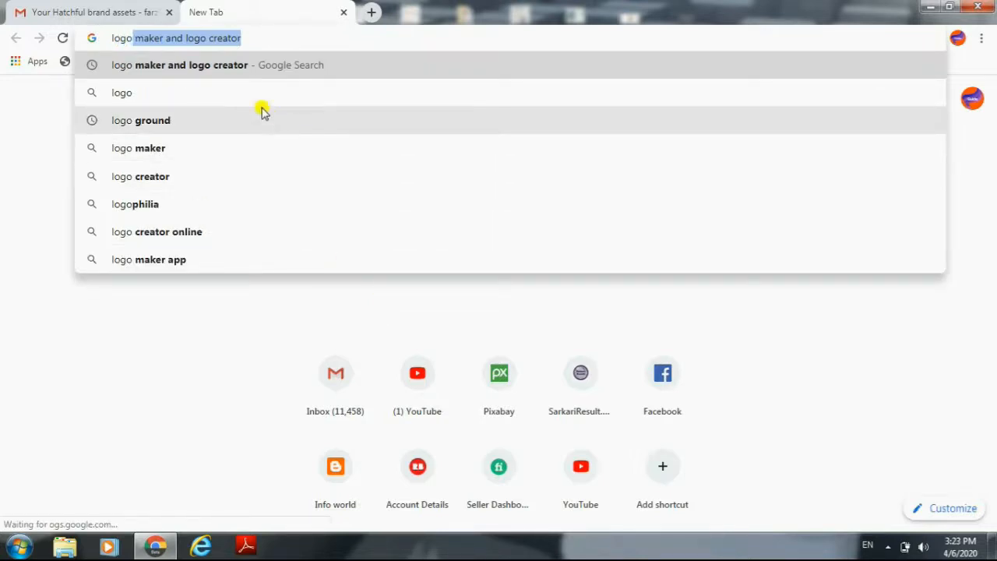
pyautogui.click(218, 70)
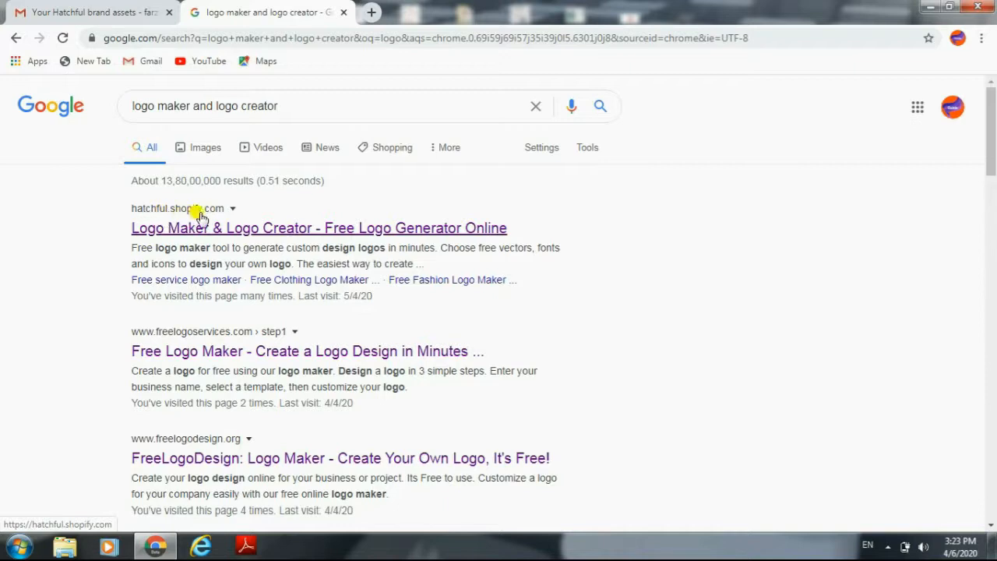
pyautogui.click(243, 234)
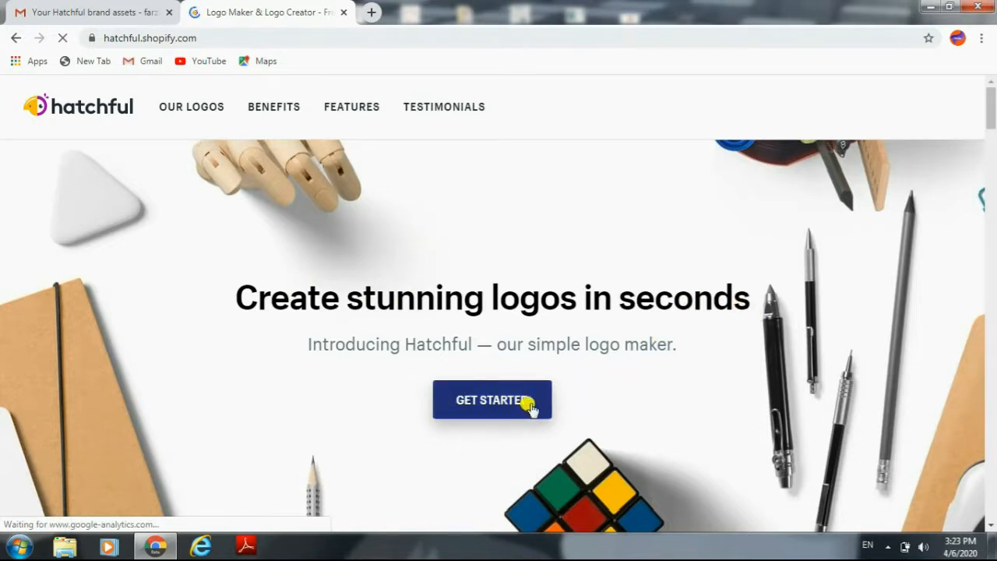
# Step: Start a new logo in Hatchful and continue with Tech as the business space
pyautogui.moveTo(989, 124)
pyautogui.mouseDown()
pyautogui.moveTo(994, 355)
pyautogui.moveTo(994, 137)
pyautogui.mouseUp()
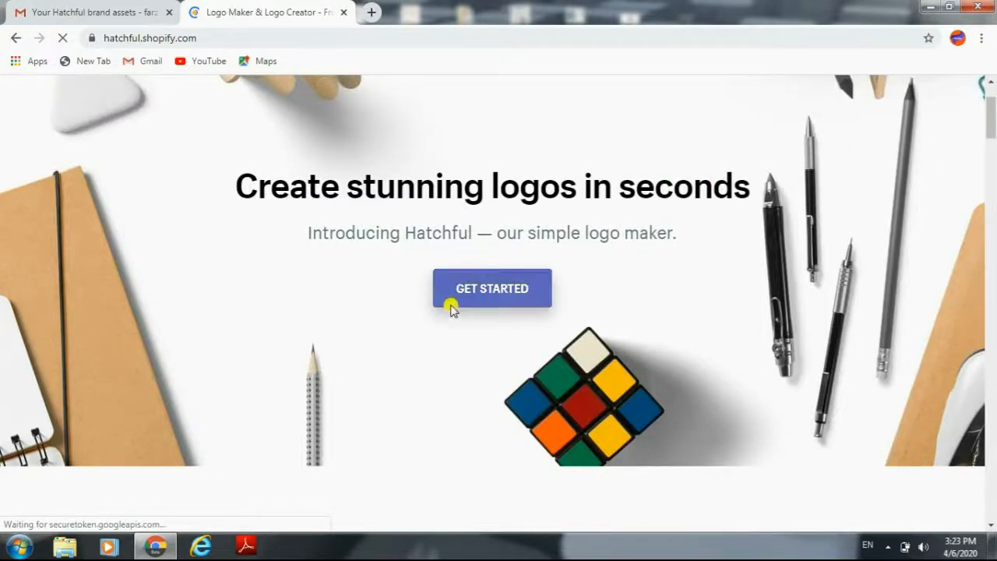
pyautogui.click(476, 287)
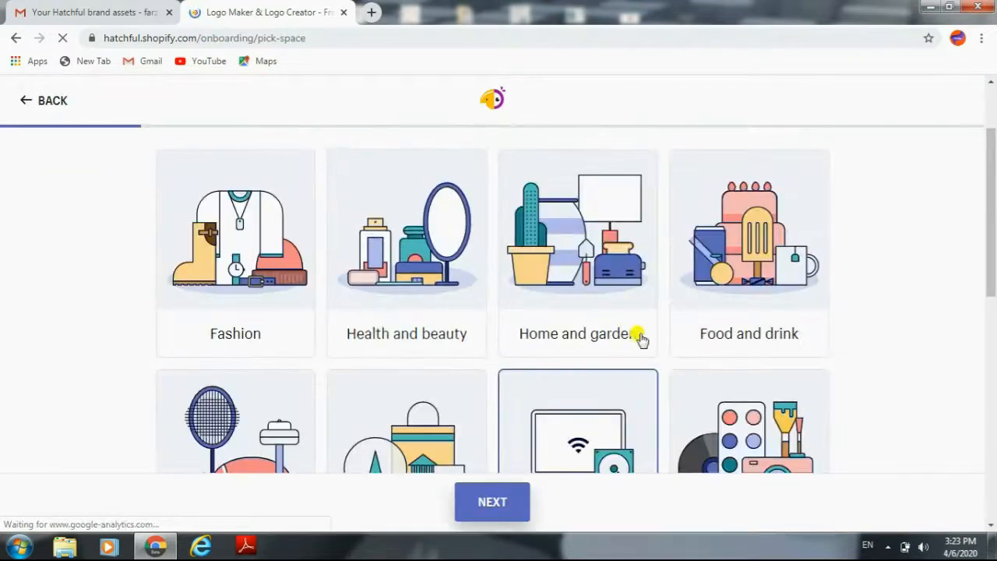
pyautogui.moveTo(994, 228); pyautogui.dragTo(993, 188)
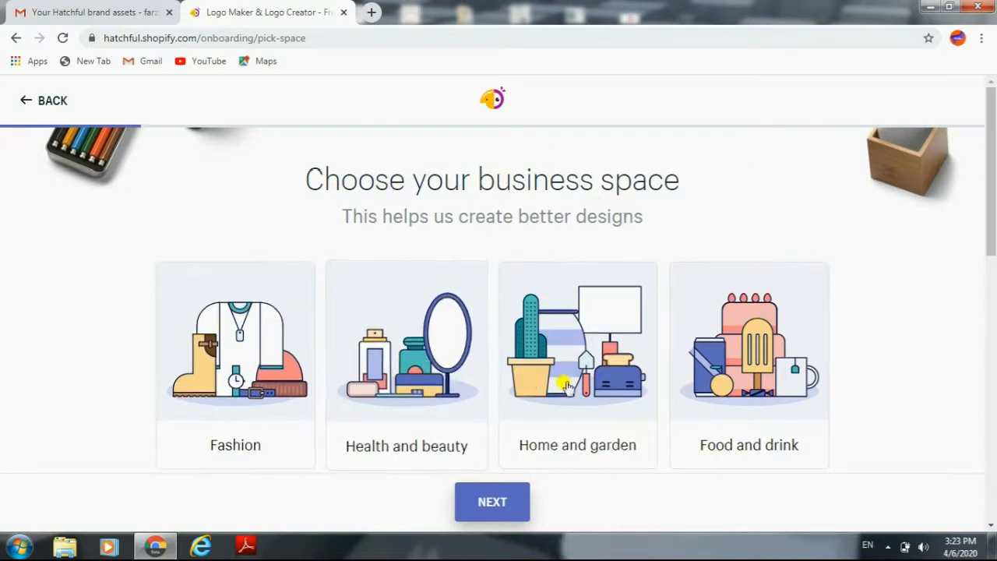
pyautogui.moveTo(992, 219); pyautogui.dragTo(992, 313)
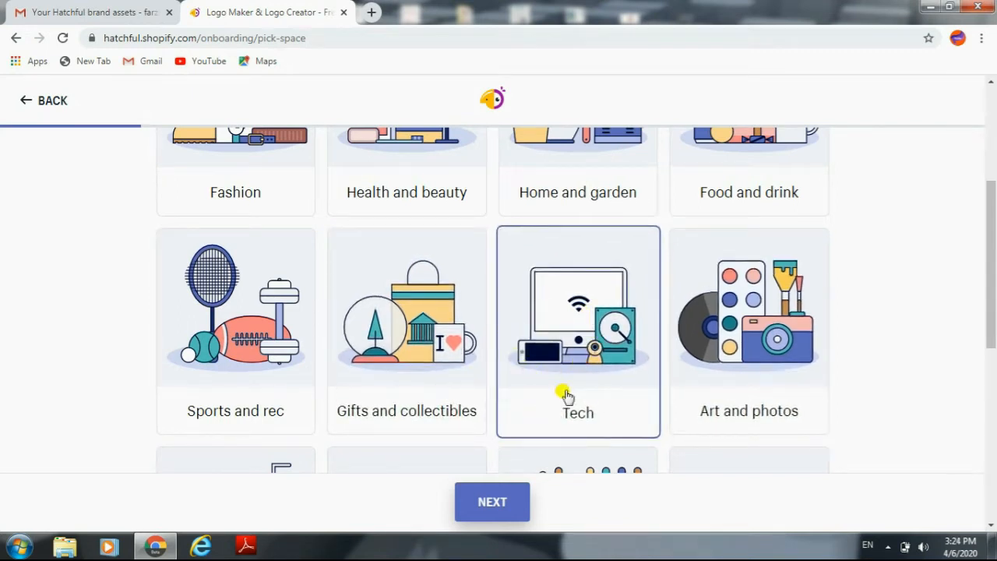
pyautogui.click(483, 506)
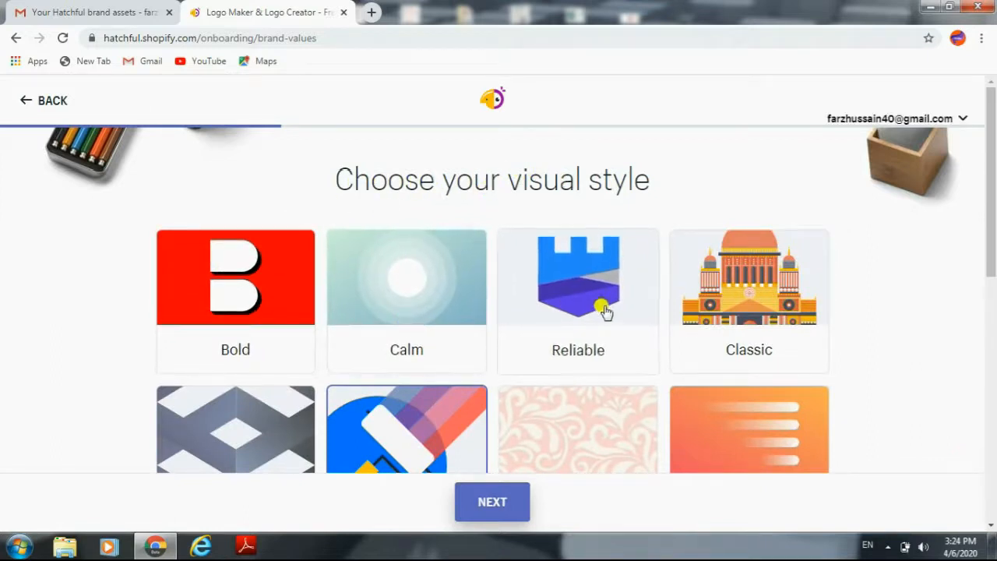
# Step: Add Innovative to the chosen visual styles and continue to the business name
pyautogui.scroll(-2, 814, 311)
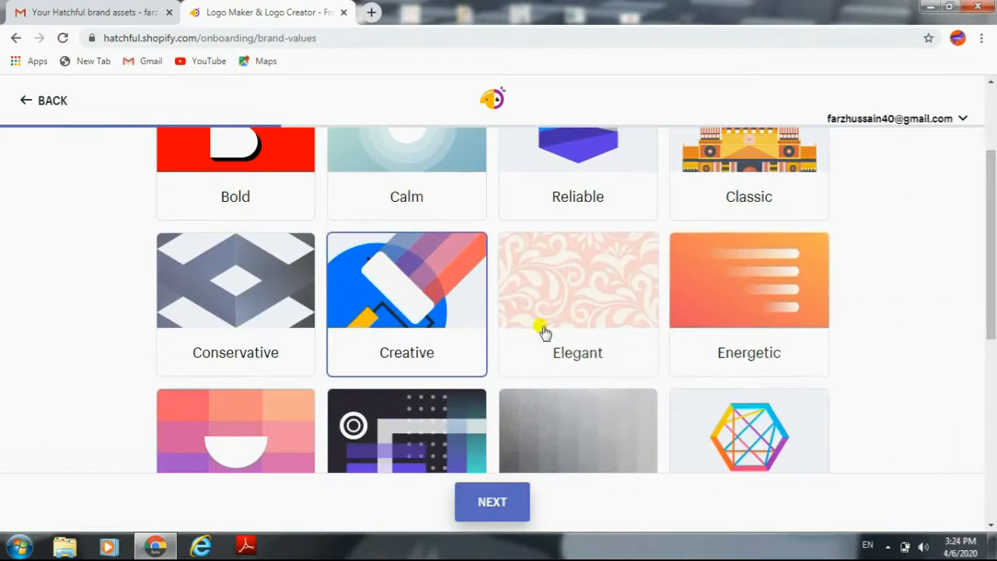
pyautogui.moveTo(993, 282); pyautogui.dragTo(994, 342)
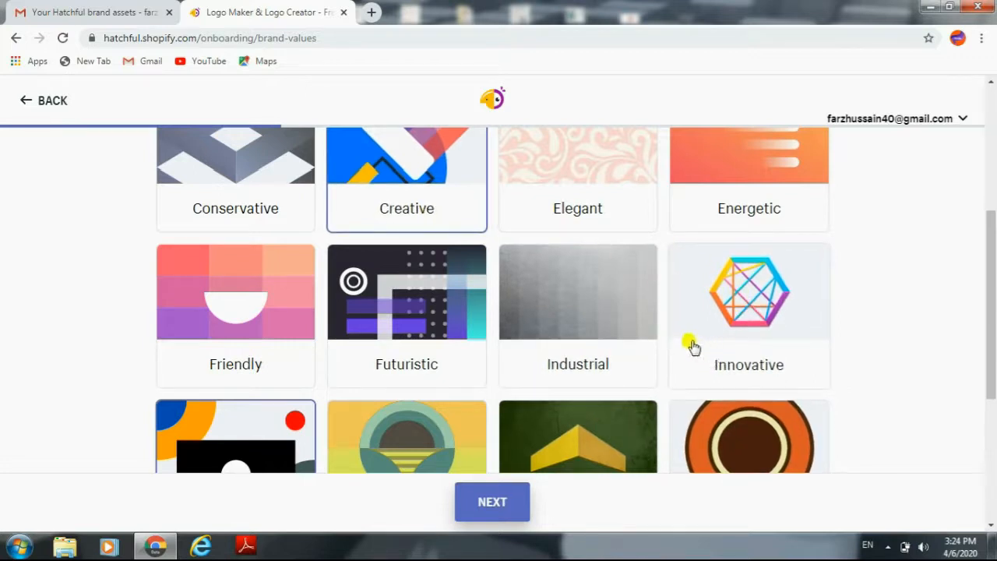
pyautogui.click(739, 322)
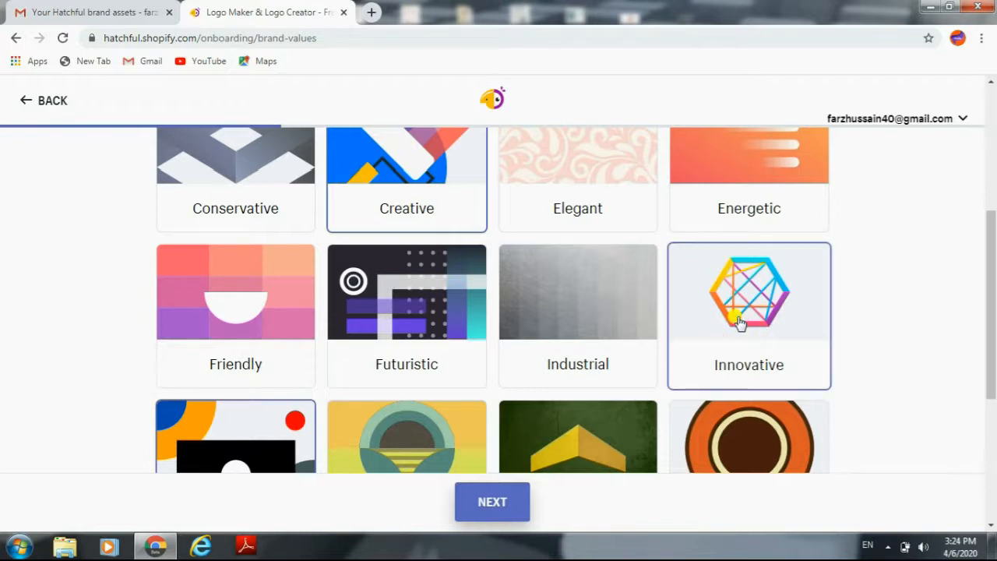
pyautogui.click(477, 505)
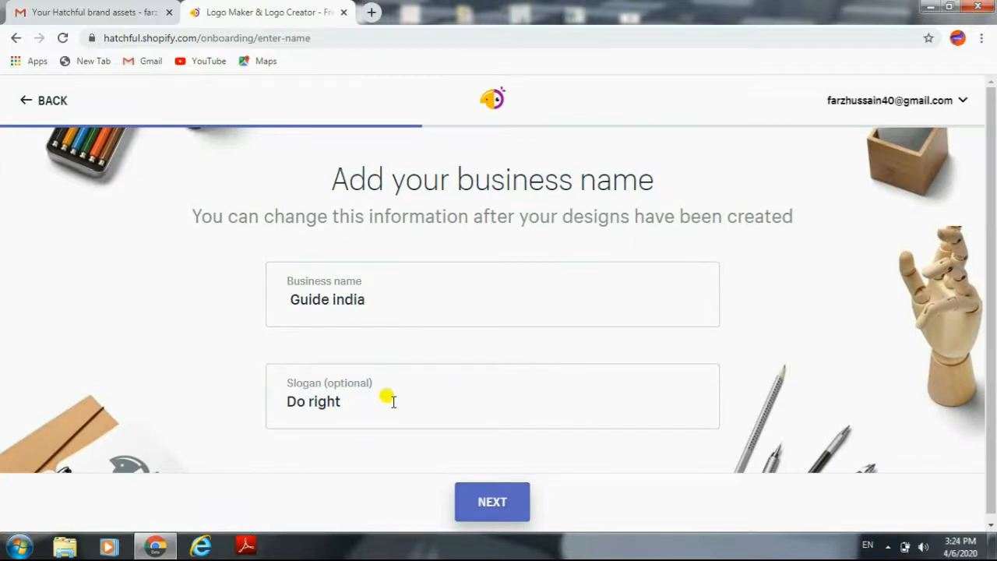
# Step: Clear the slogan and continue with "Guide india" as the business name
pyautogui.click(345, 400)
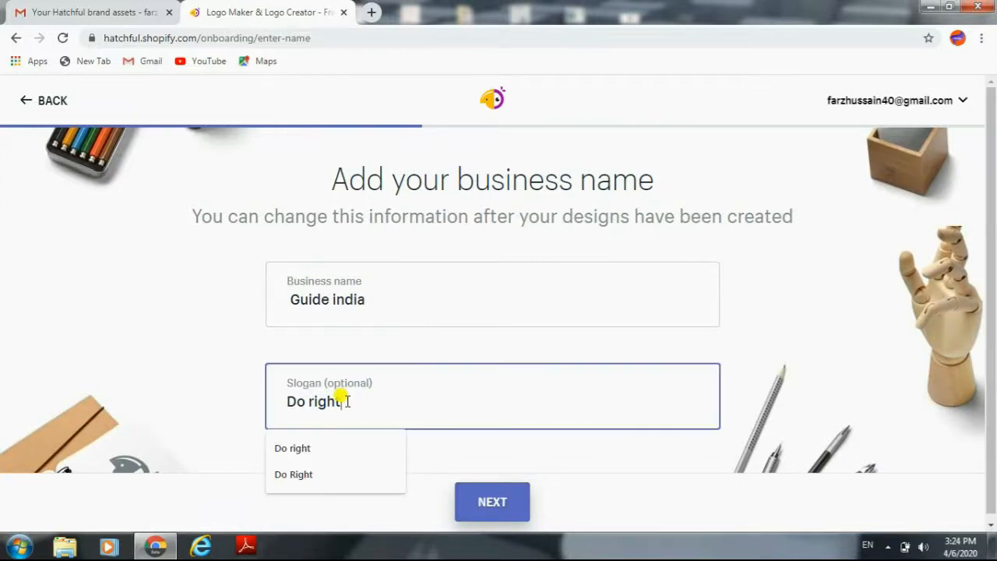
pyautogui.press('BackSpace')
pyautogui.press('BackSpace')
pyautogui.press('BackSpace')
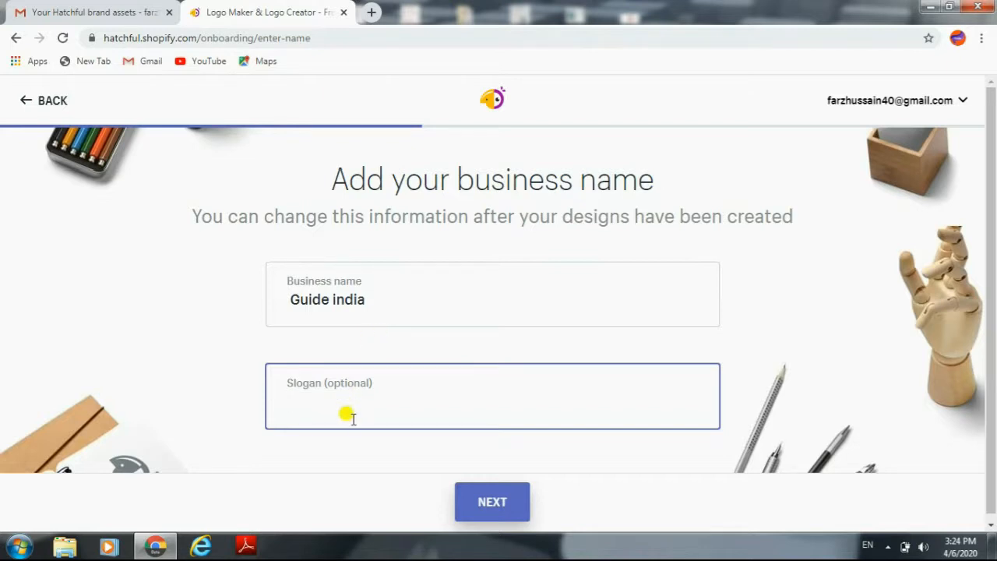
pyautogui.click(421, 298)
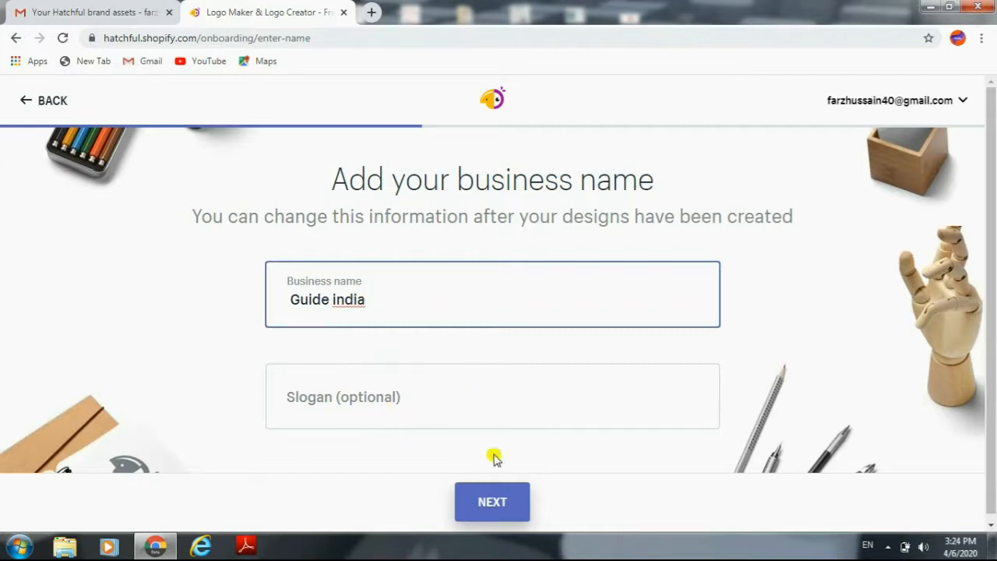
pyautogui.click(495, 505)
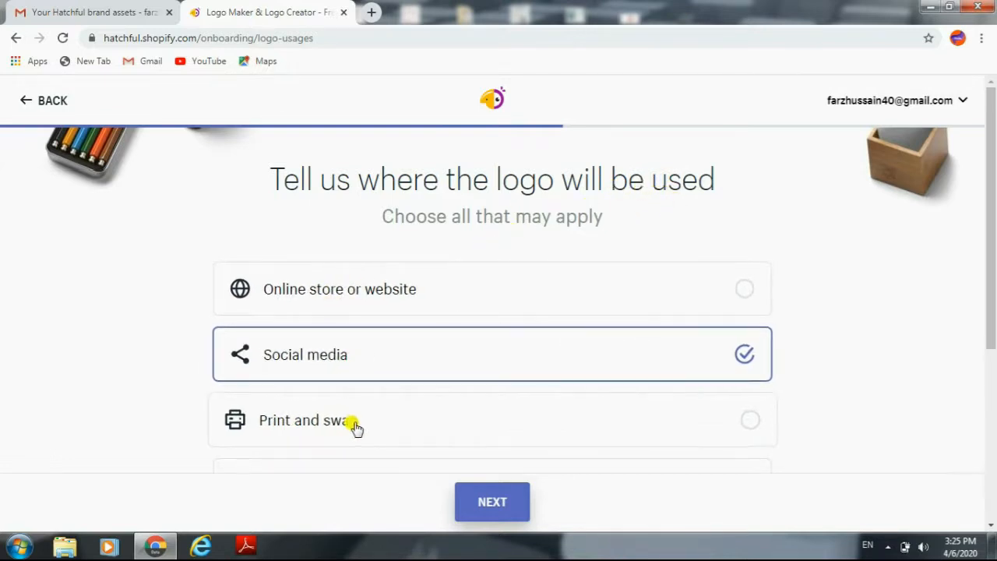
# Step: Review the logo usage options and continue with only Social media selected
pyautogui.moveTo(995, 230); pyautogui.dragTo(994, 310)
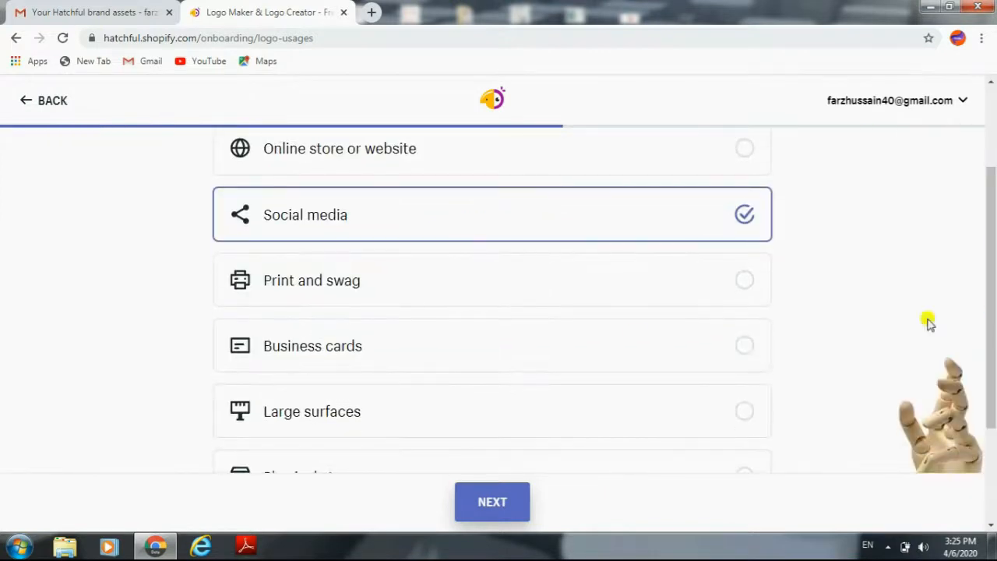
pyautogui.moveTo(994, 312); pyautogui.dragTo(984, 285)
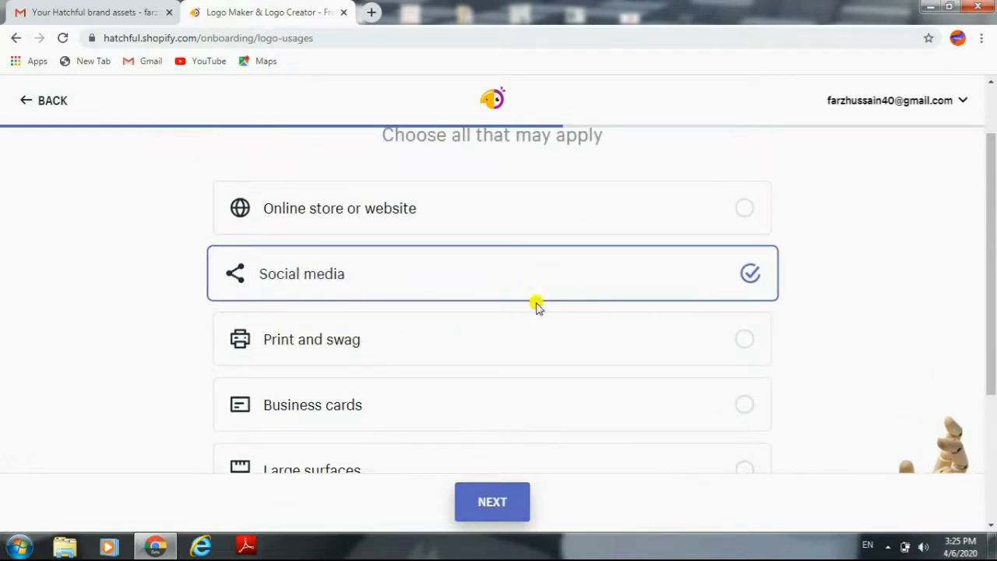
pyautogui.click(485, 515)
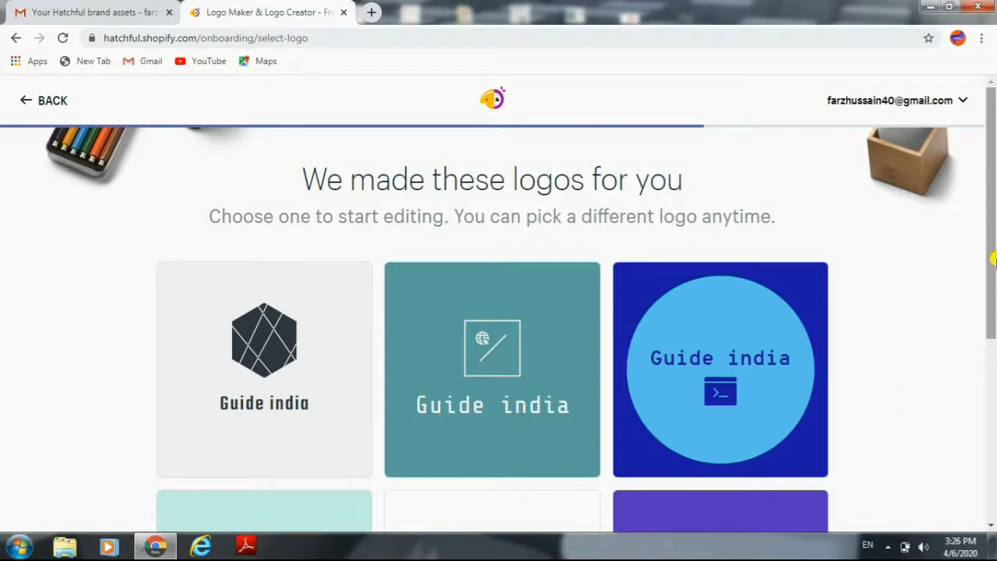
# Step: Browse the generated logos and choose the dark slate design with a terminal window icon between two chevrons
pyautogui.scroll(-1, 995, 280)
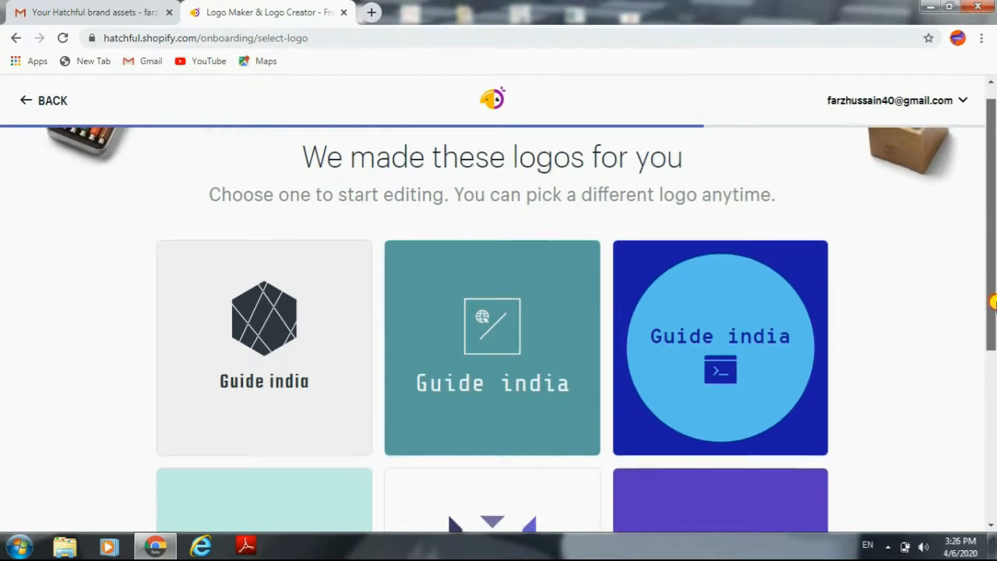
pyautogui.moveTo(995, 302); pyautogui.dragTo(995, 457)
pyautogui.click(995, 456)
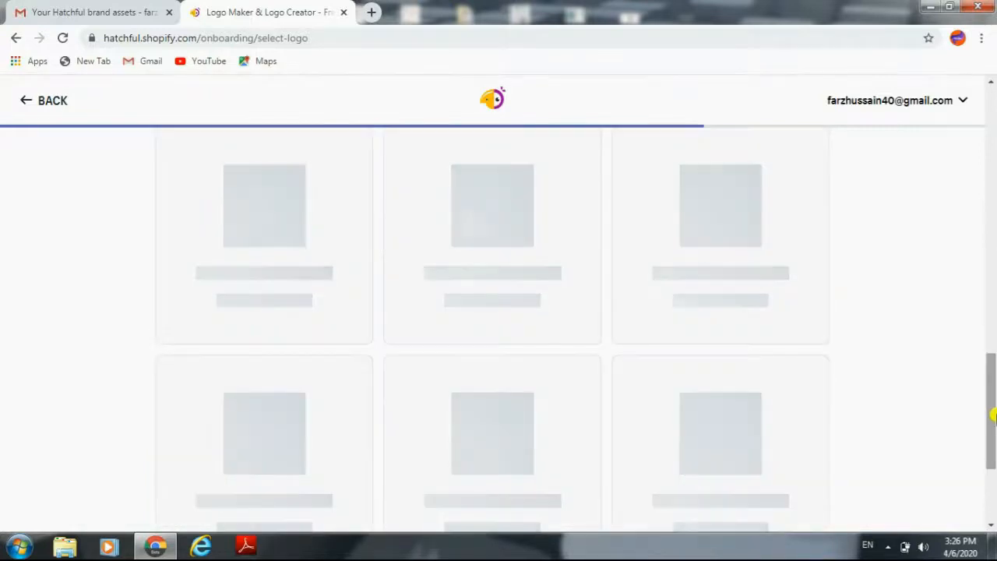
pyautogui.moveTo(994, 414); pyautogui.dragTo(995, 487)
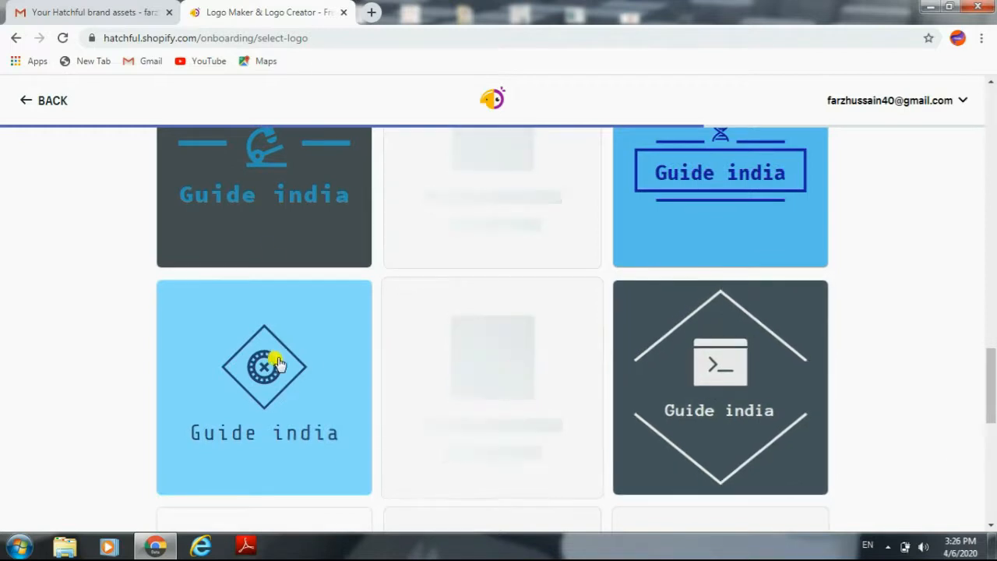
pyautogui.moveTo(993, 378); pyautogui.dragTo(993, 449)
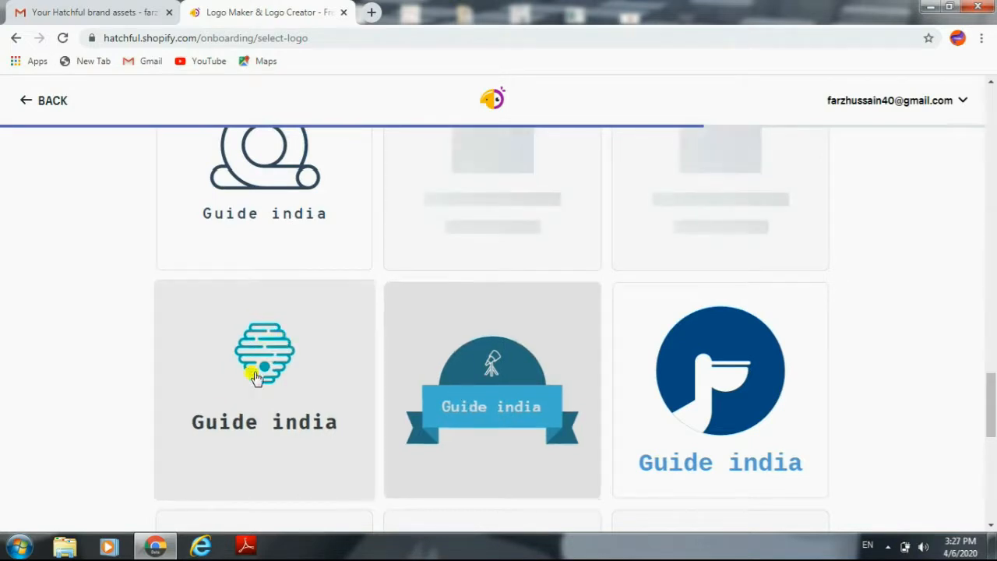
pyautogui.moveTo(993, 406); pyautogui.dragTo(994, 432)
pyautogui.moveTo(993, 382); pyautogui.dragTo(993, 368)
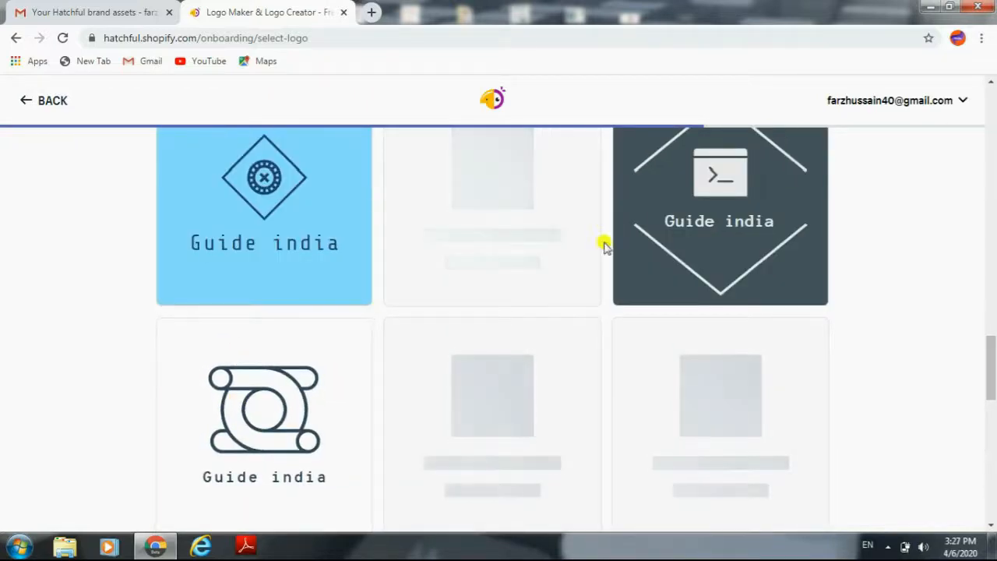
pyautogui.click(729, 177)
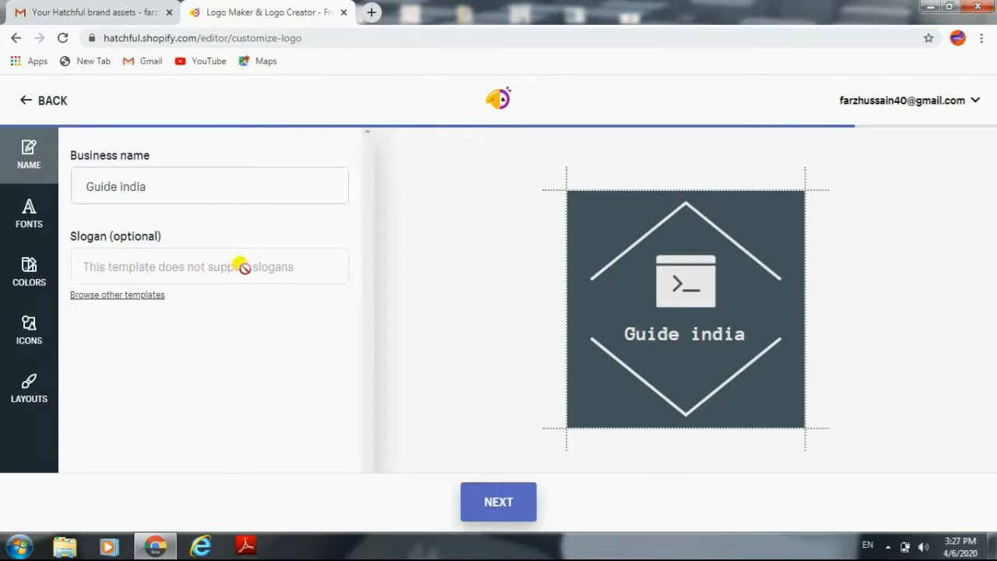
# Step: Examine the font variations offered for the Guide india logo
pyautogui.click(37, 233)
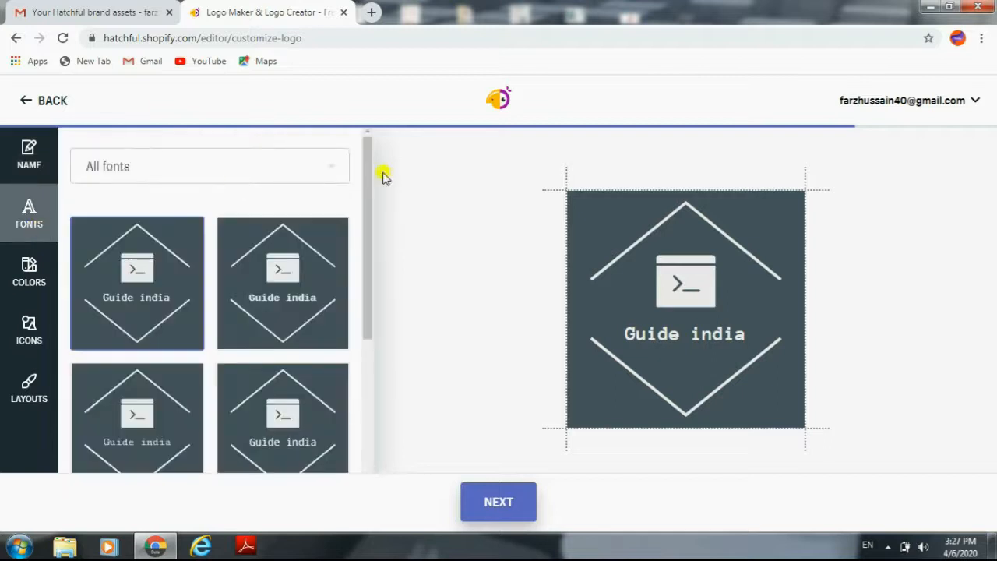
pyautogui.moveTo(370, 193); pyautogui.dragTo(369, 204)
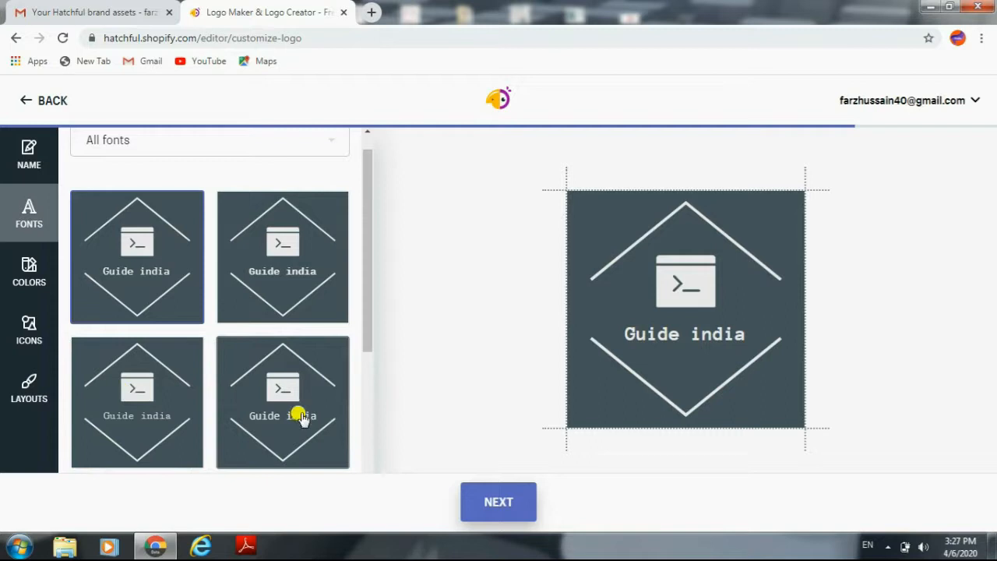
pyautogui.moveTo(373, 304); pyautogui.dragTo(352, 337)
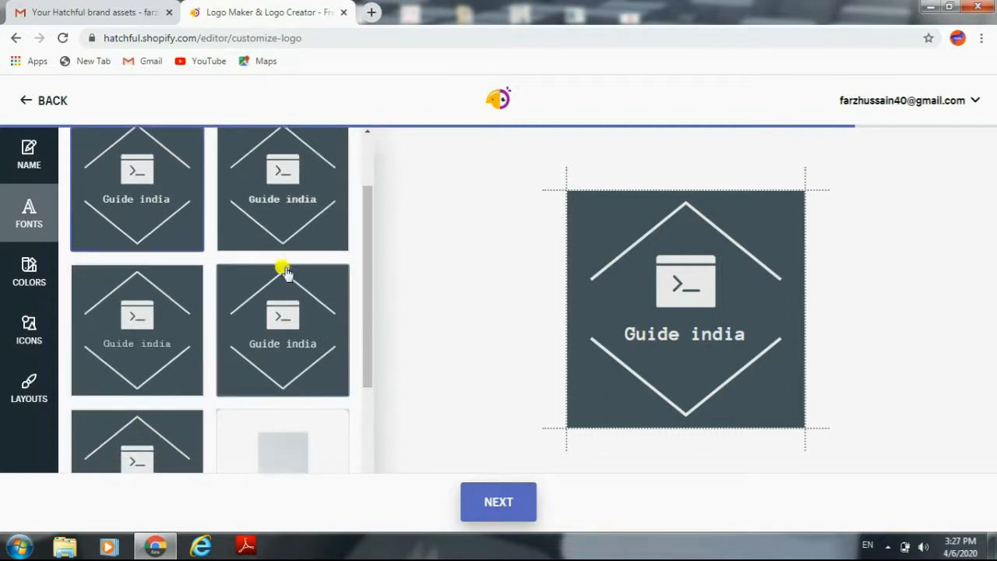
pyautogui.moveTo(362, 372); pyautogui.dragTo(367, 403)
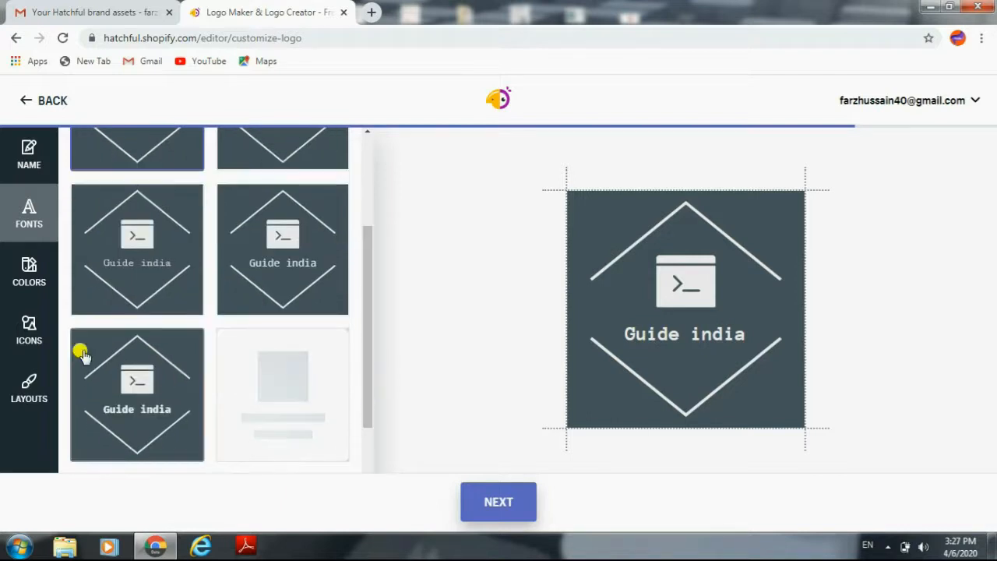
# Step: Try several color variations and apply the indigo background with white artwork to the Guide india logo
pyautogui.click(27, 268)
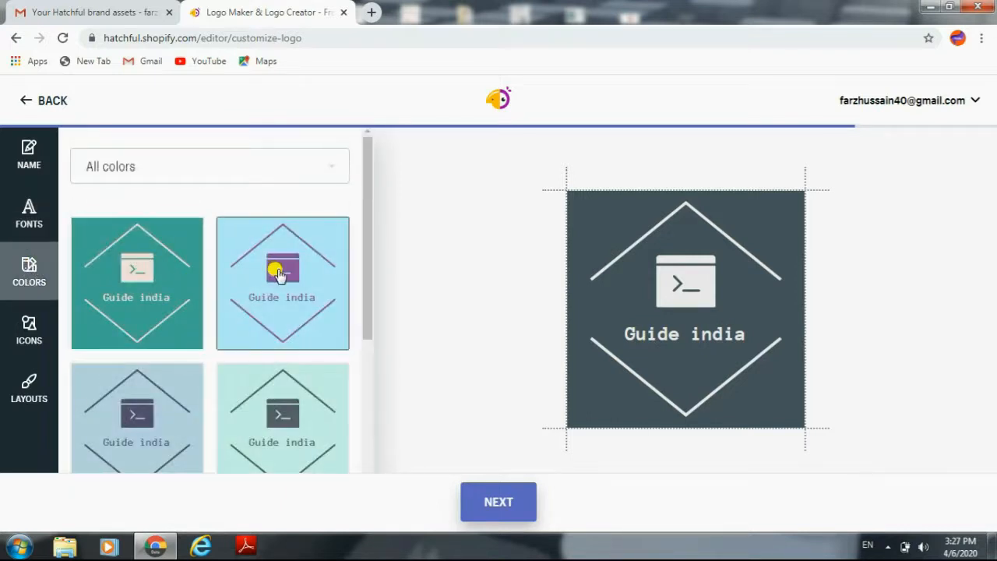
pyautogui.click(279, 273)
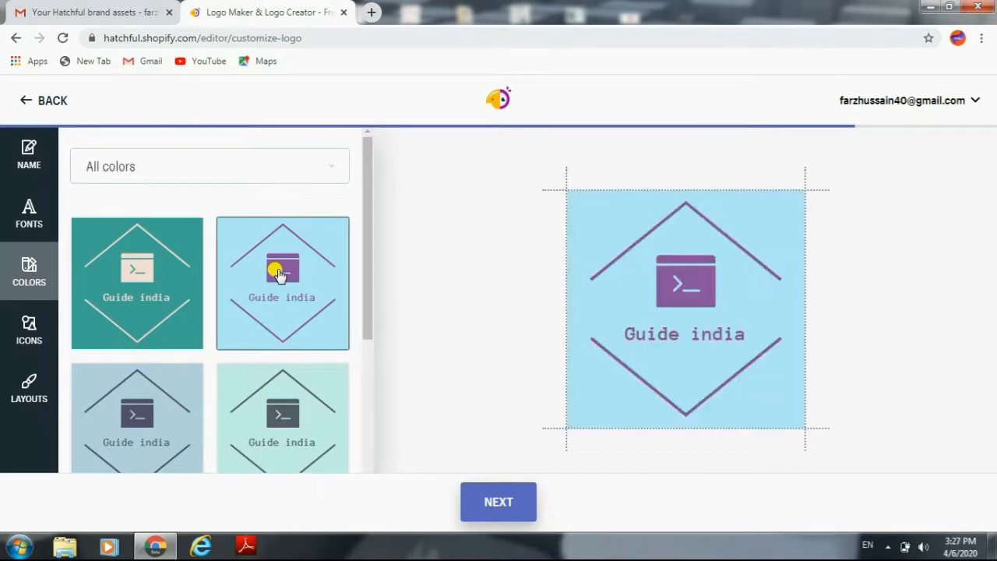
pyautogui.click(164, 273)
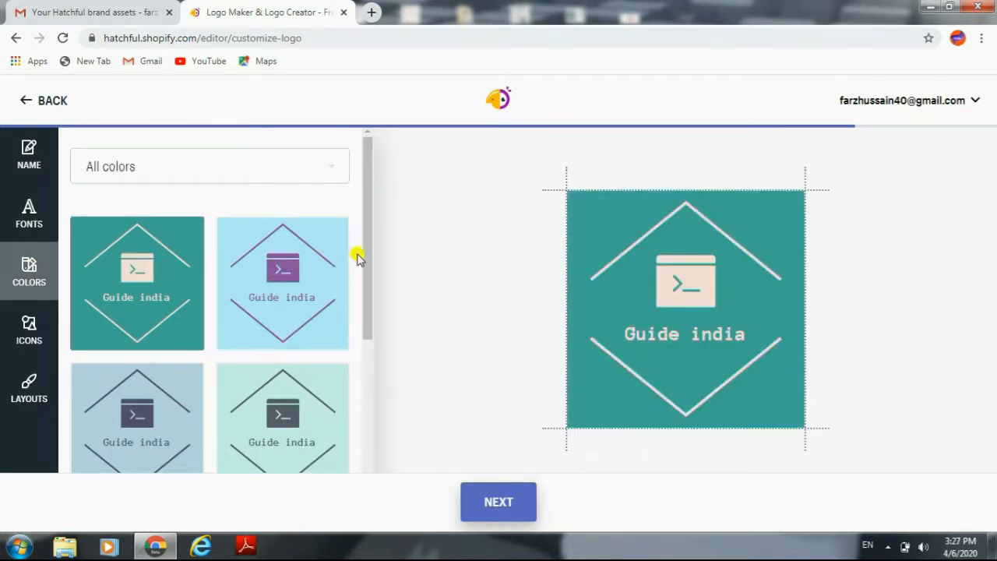
pyautogui.moveTo(363, 262); pyautogui.dragTo(369, 350)
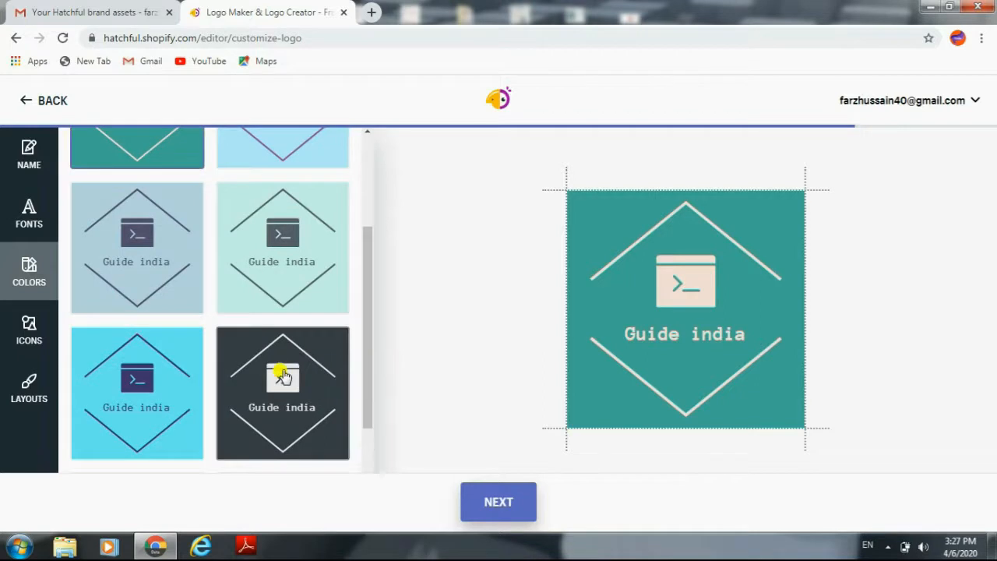
pyautogui.click(282, 379)
pyautogui.click(160, 388)
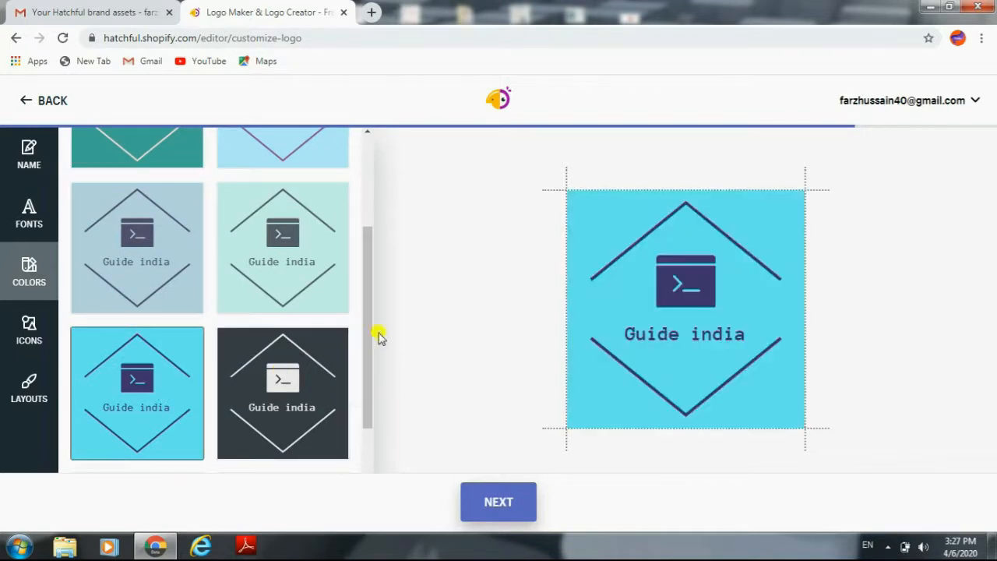
pyautogui.moveTo(370, 350); pyautogui.dragTo(365, 423)
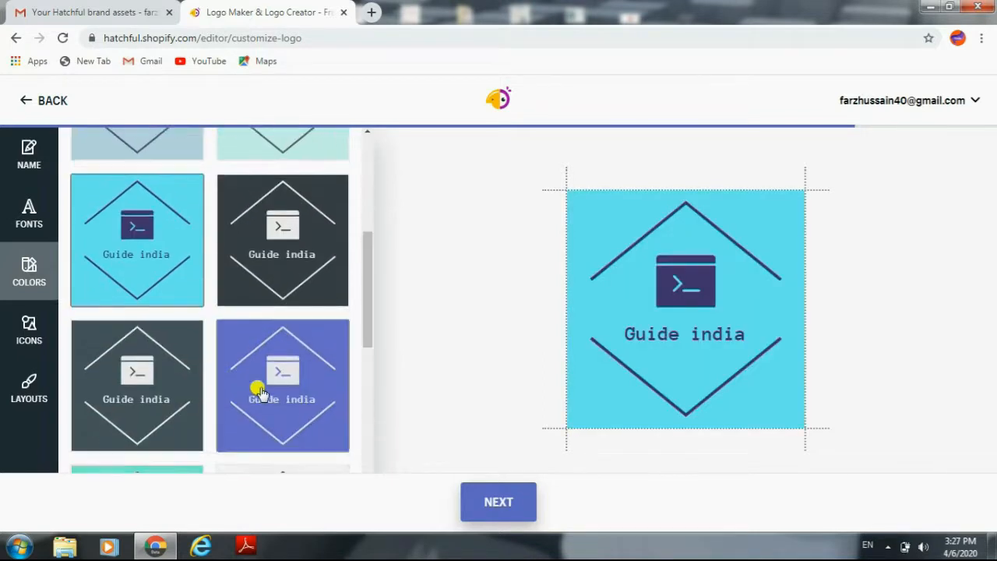
pyautogui.click(261, 393)
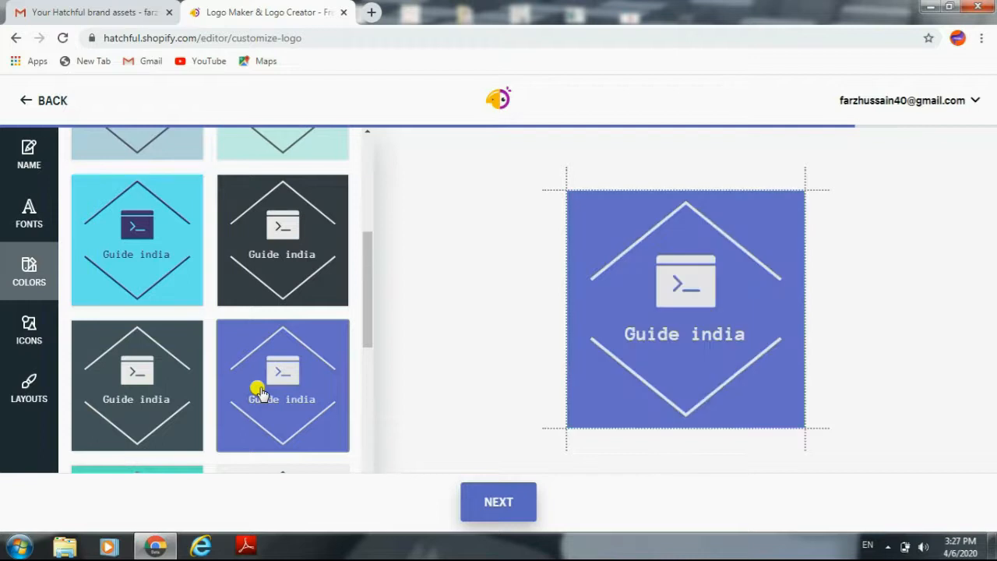
# Step: Try several icons, including the target, playing card and airplane window, and apply the line-drawn upside-down figure above the business name
pyautogui.click(24, 330)
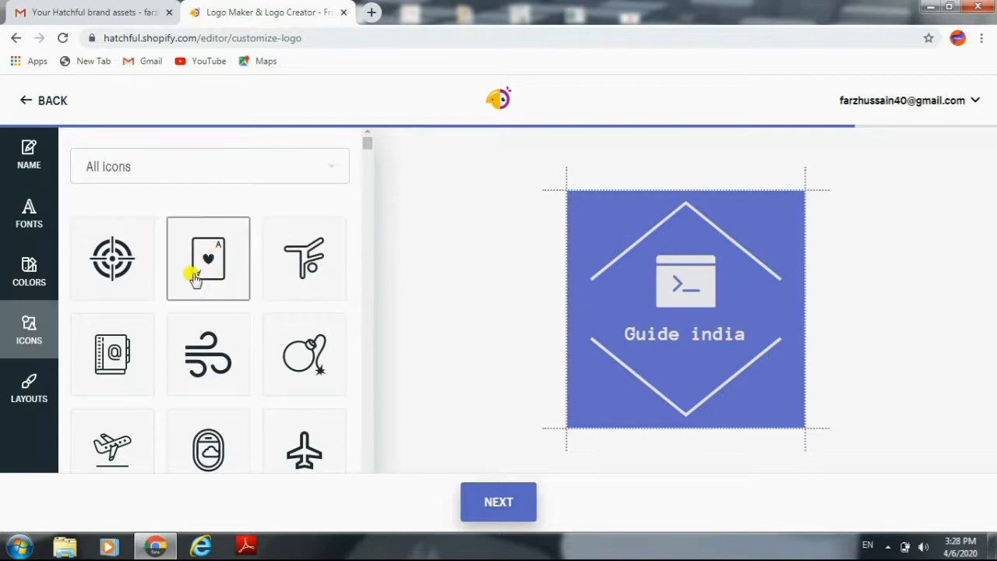
pyautogui.click(145, 270)
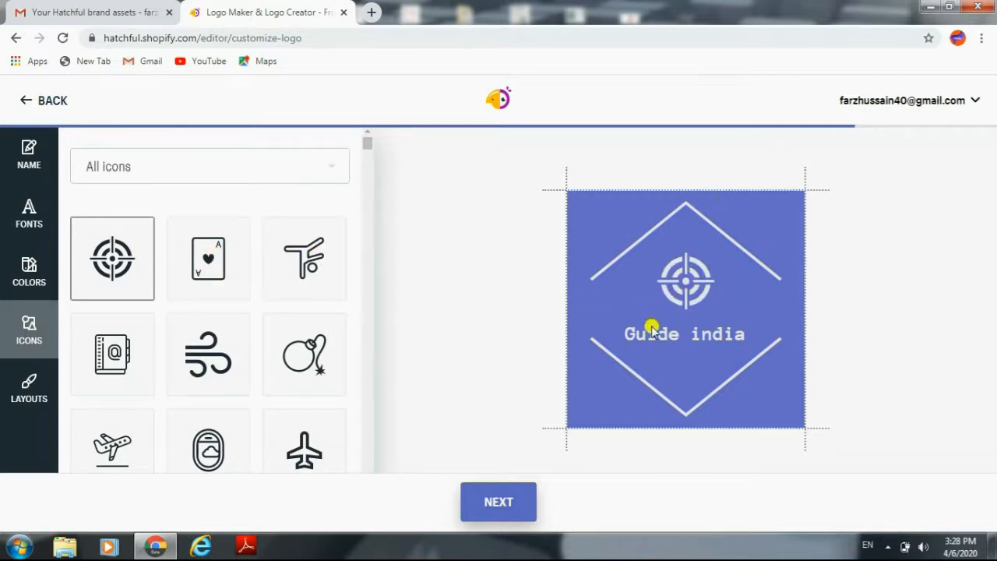
pyautogui.click(240, 259)
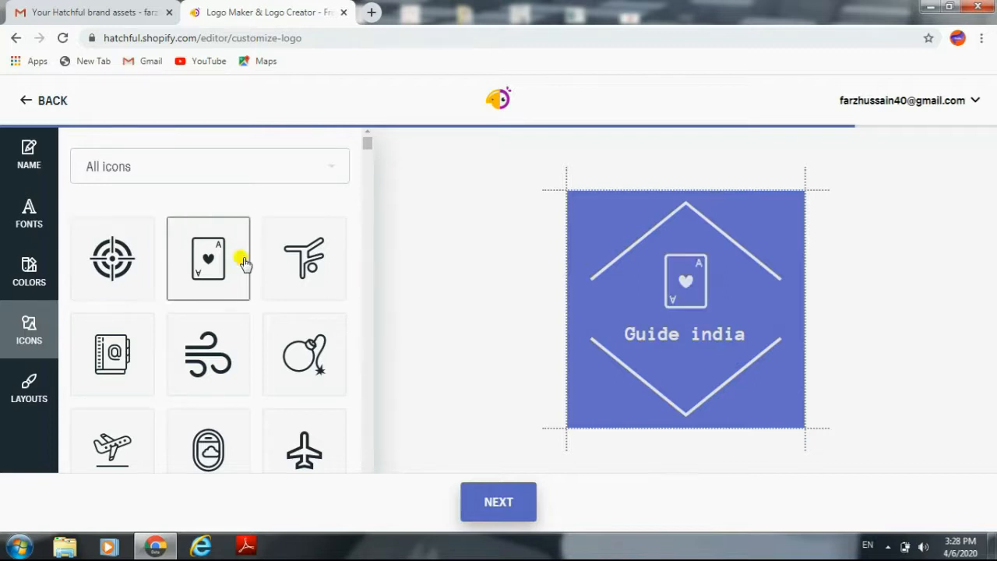
pyautogui.click(307, 272)
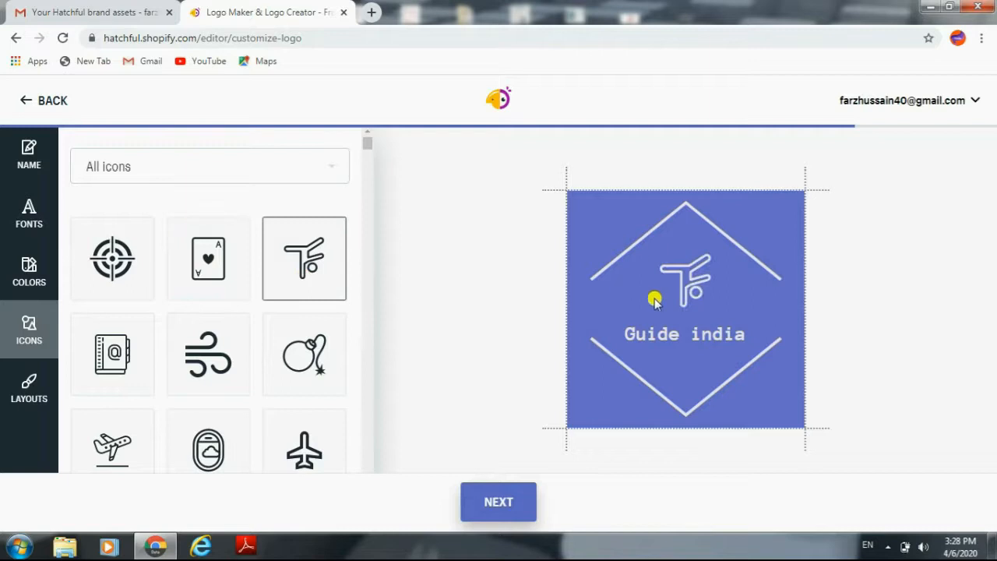
pyautogui.click(219, 446)
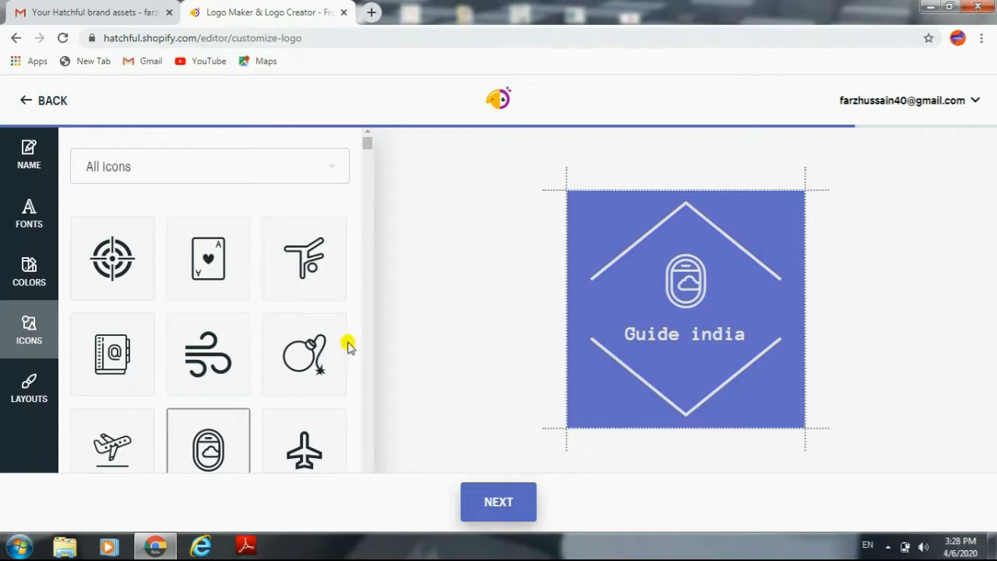
pyautogui.click(299, 270)
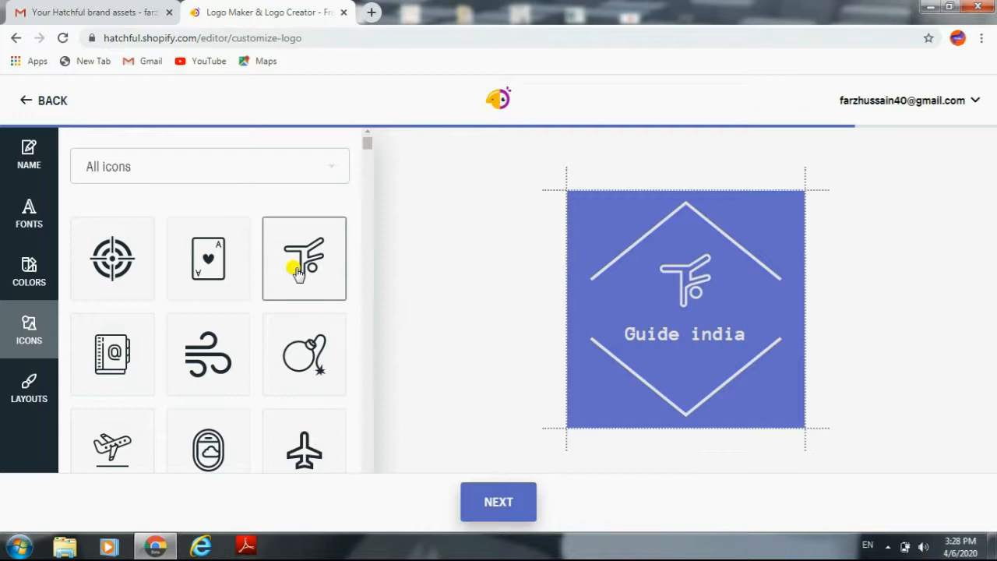
# Step: Apply the layout with a square frame overlapping the two chevrons and continue to the logo preview, dismissing the Windows color scheme dialog
pyautogui.click(33, 394)
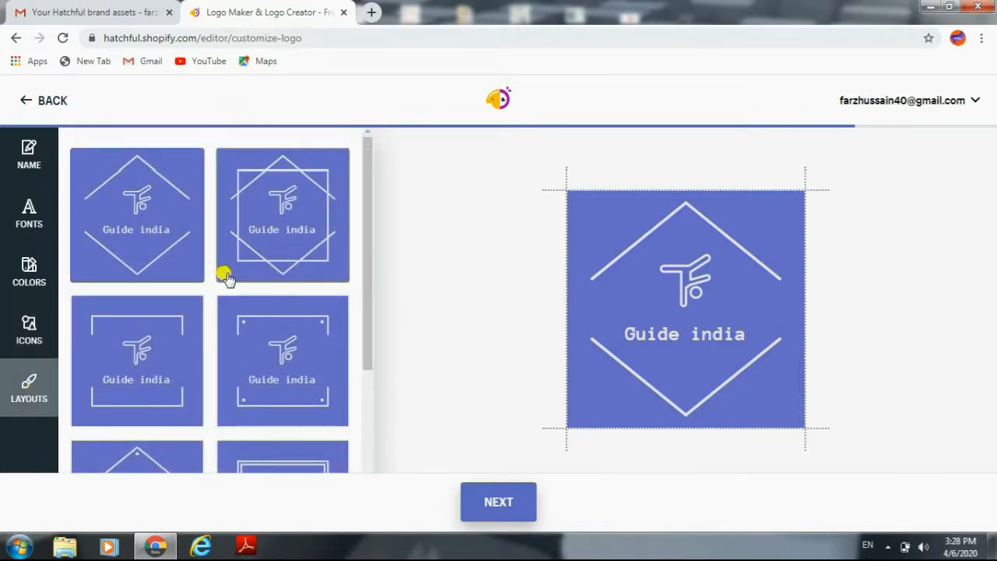
pyautogui.click(298, 199)
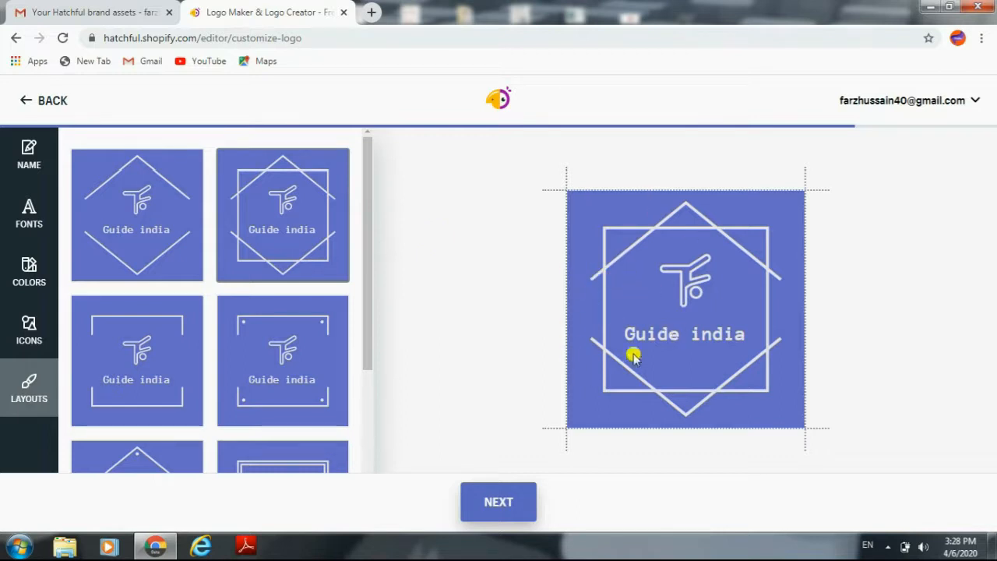
pyautogui.click(508, 502)
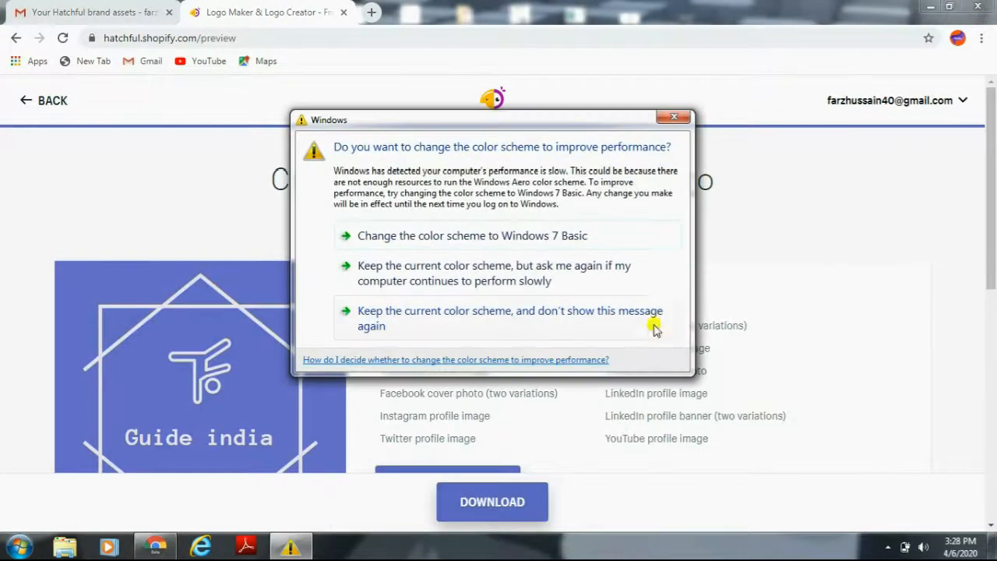
pyautogui.click(680, 122)
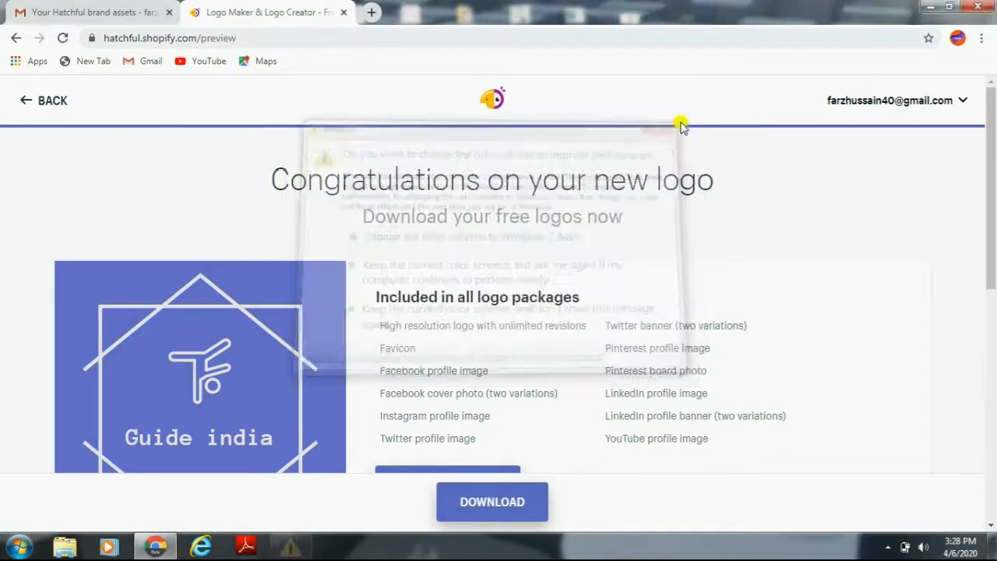
# Step: Review what the logo package includes and request the logo download
pyautogui.scroll(-2, 994, 268)
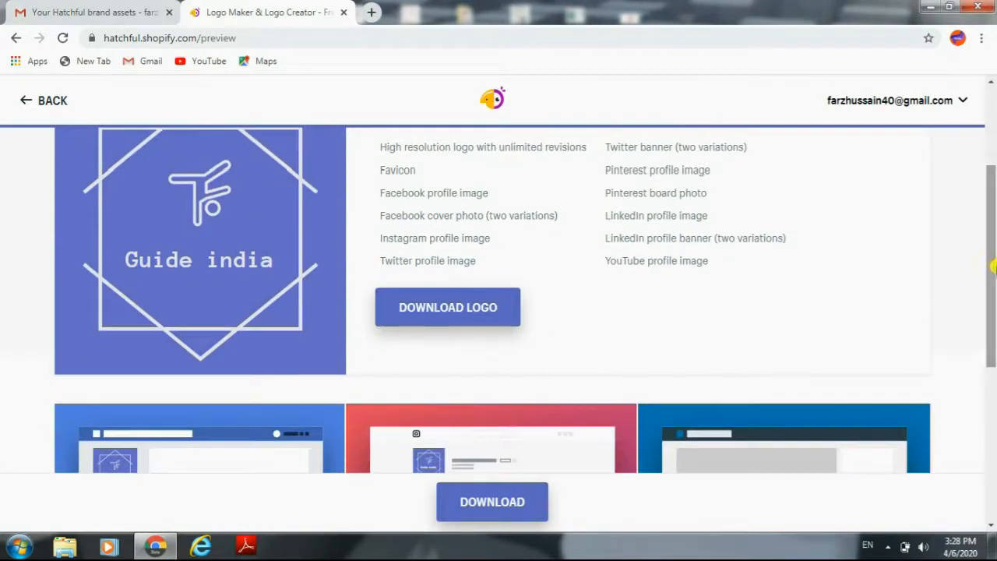
pyautogui.scroll(1, 993, 234)
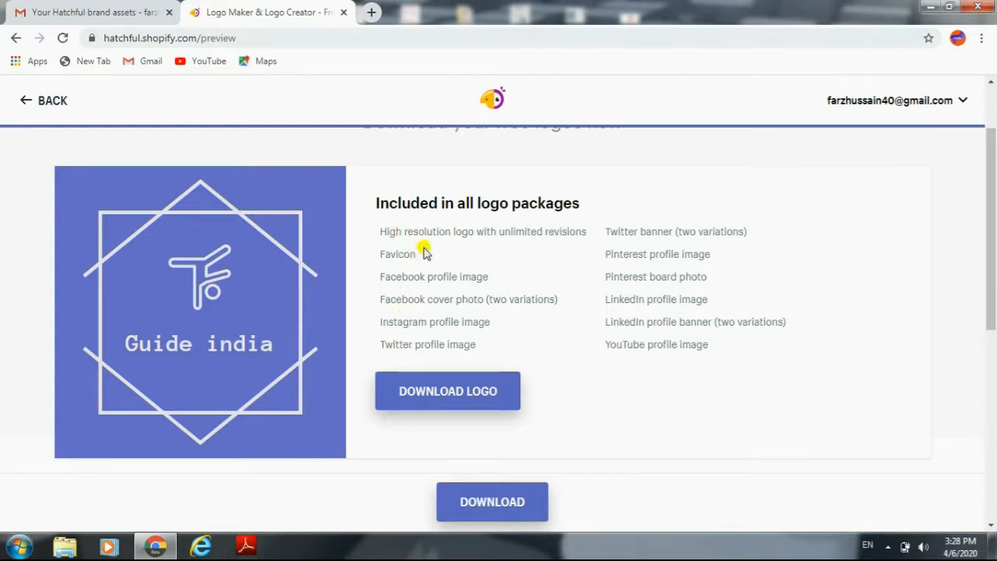
pyautogui.click(458, 395)
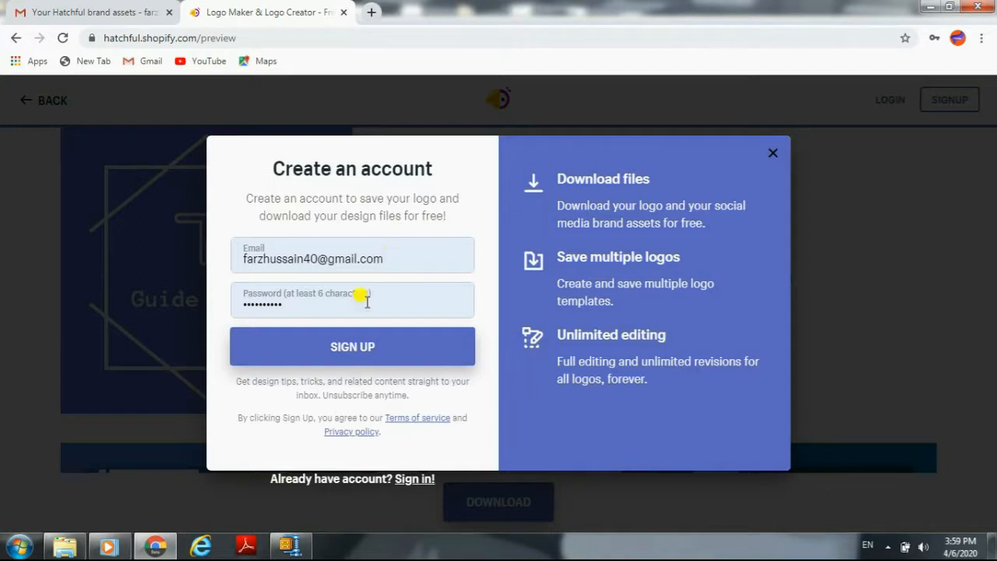
# Step: Switch from account sign-up to login and log in with the prefilled account e-mail and password
pyautogui.click(379, 348)
pyautogui.click(428, 481)
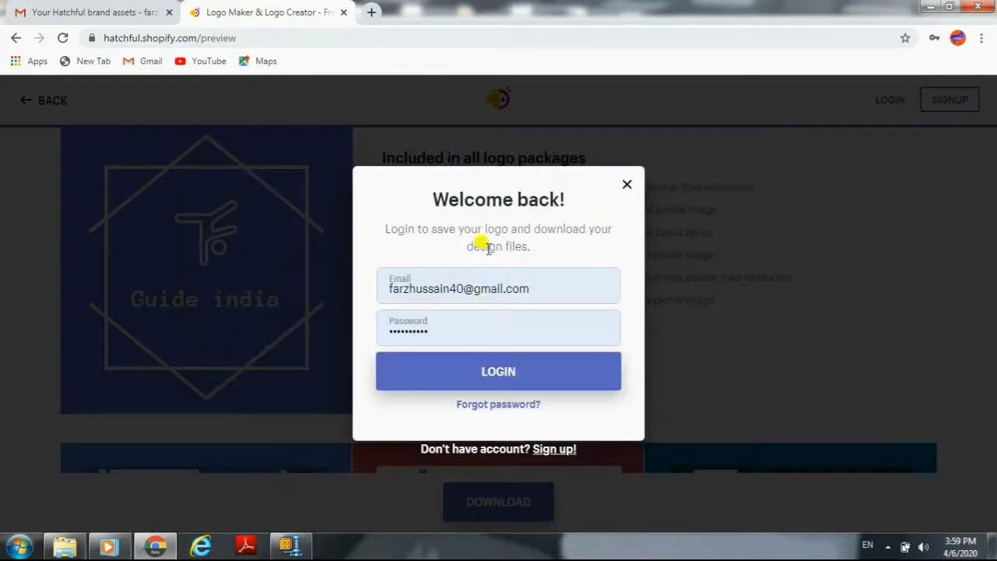
pyautogui.click(505, 373)
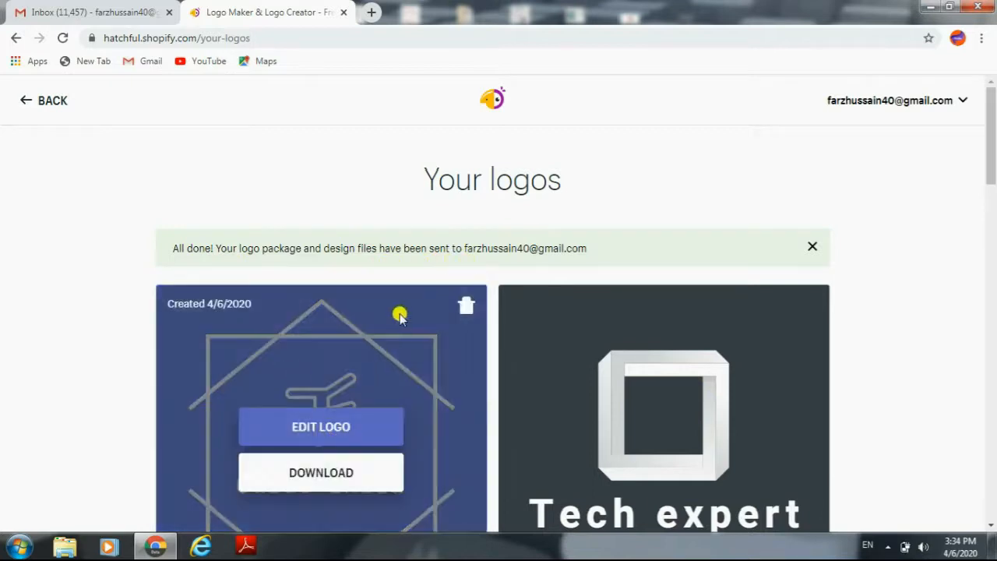
# Step: Check the delivery notice for the logo package, switch to Gmail and refresh the inbox
pyautogui.moveTo(312, 372)
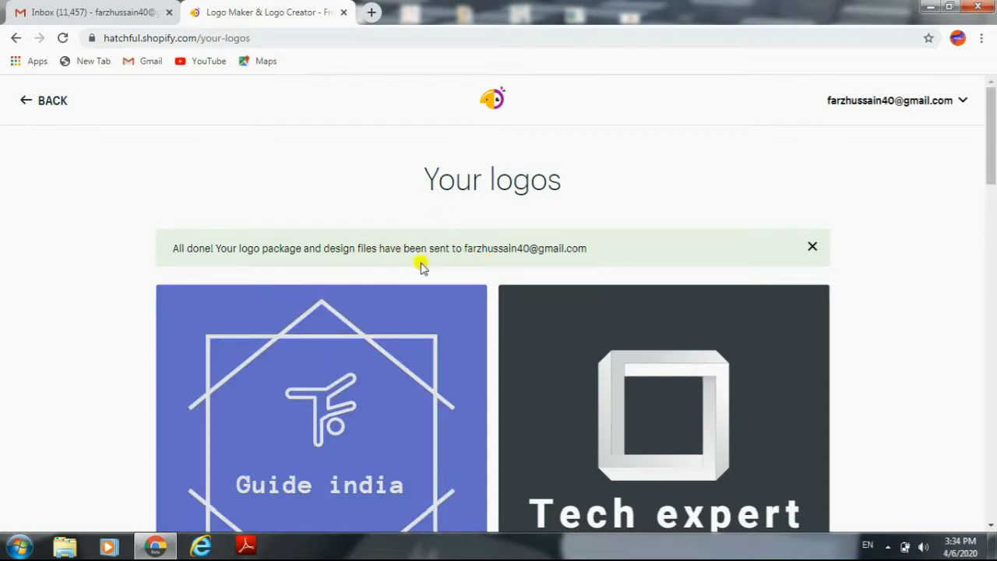
pyautogui.moveTo(378, 309)
pyautogui.click(101, 7)
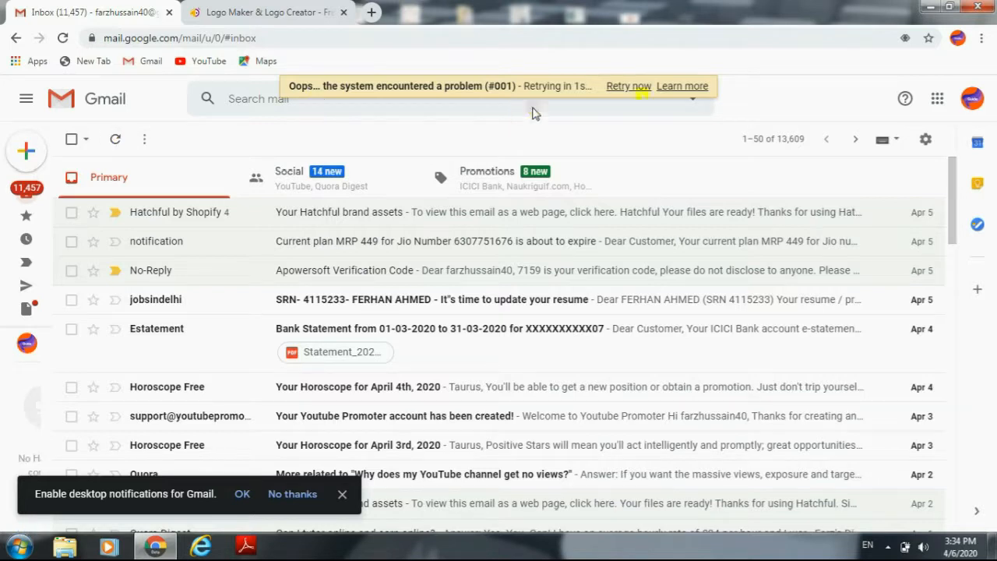
pyautogui.click(633, 92)
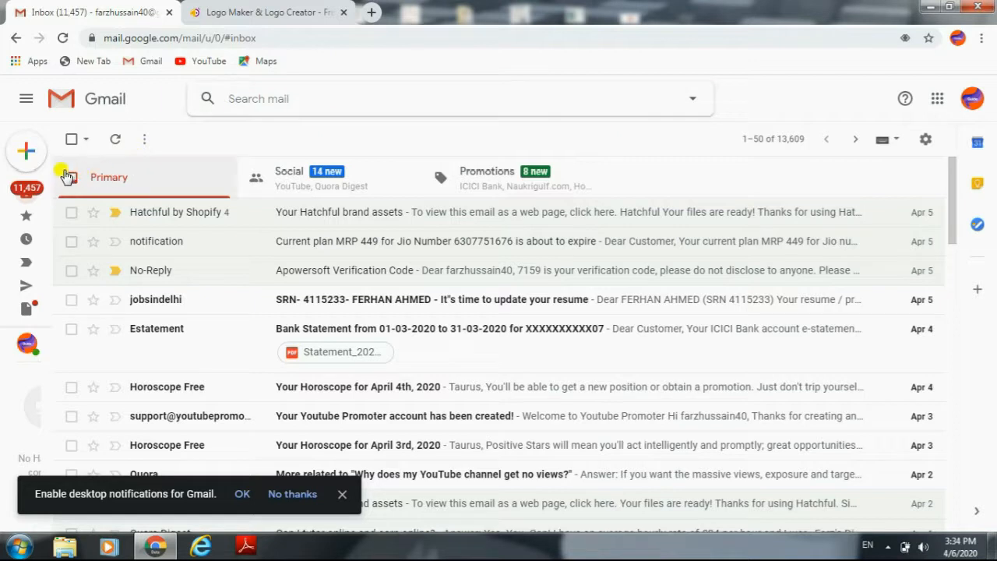
pyautogui.click(117, 139)
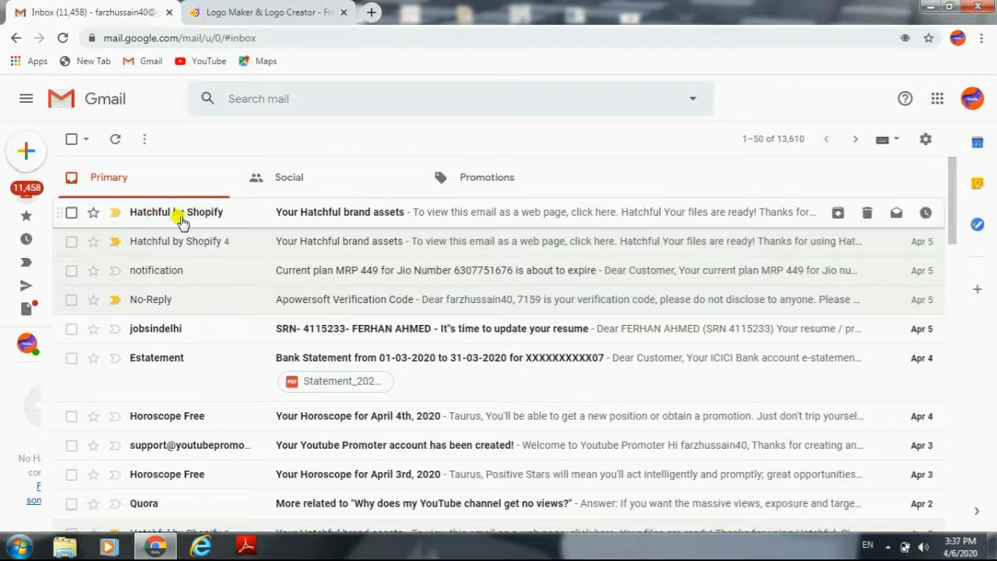
# Step: Open the newest "Your Hatchful brand assets" email from Hatchful by Shopify and download HatchfulExport-All.zip
pyautogui.click(371, 218)
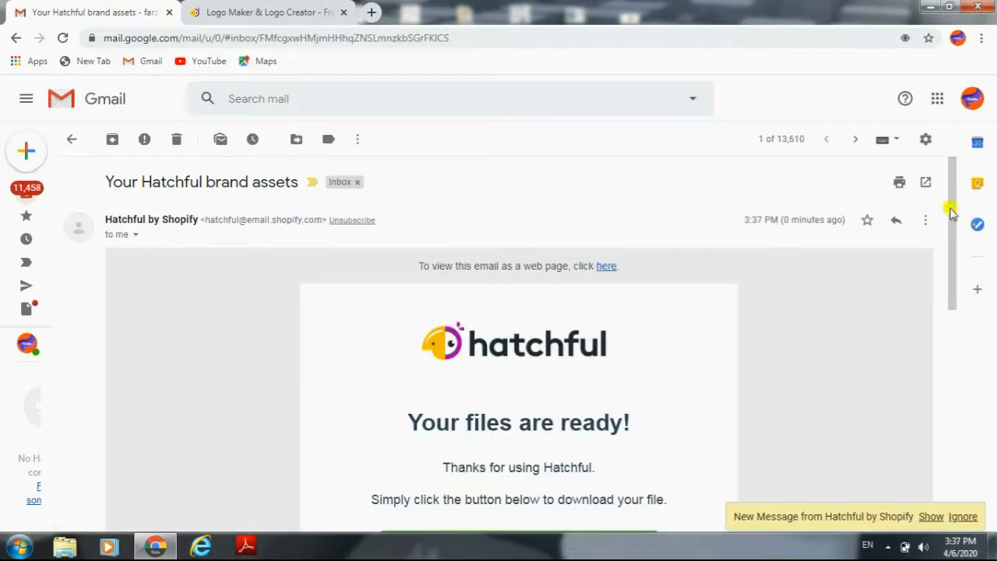
pyautogui.moveTo(951, 212); pyautogui.dragTo(948, 269)
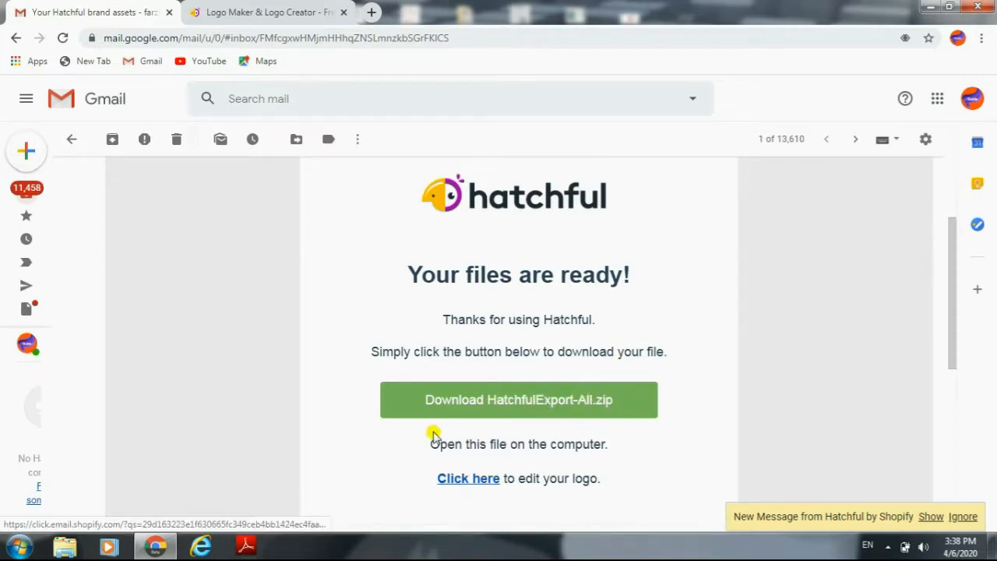
pyautogui.click(459, 401)
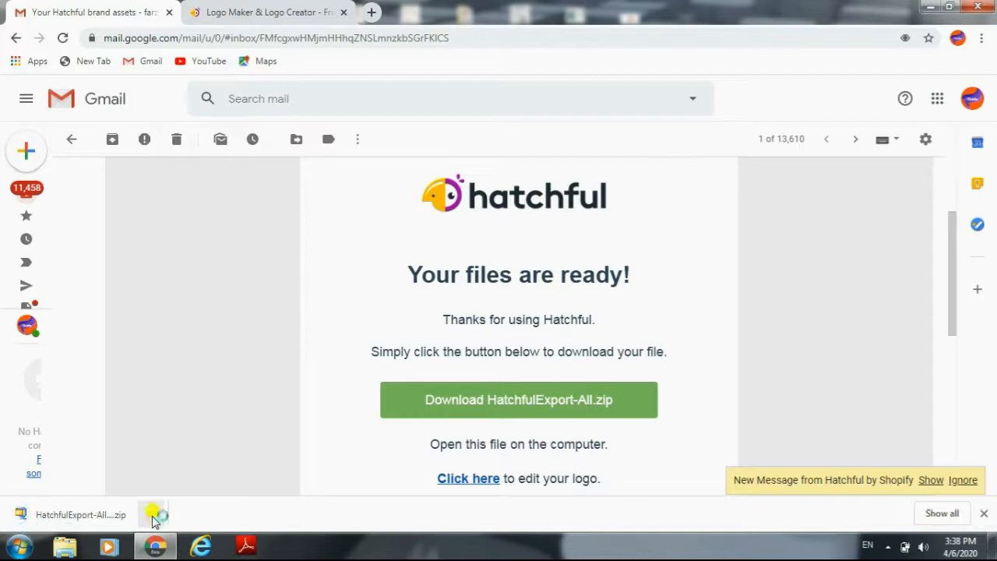
# Step: Open the downloaded archive in WinZip, agreeing to the evaluation terms, and open logo.png from it
pyautogui.click(152, 517)
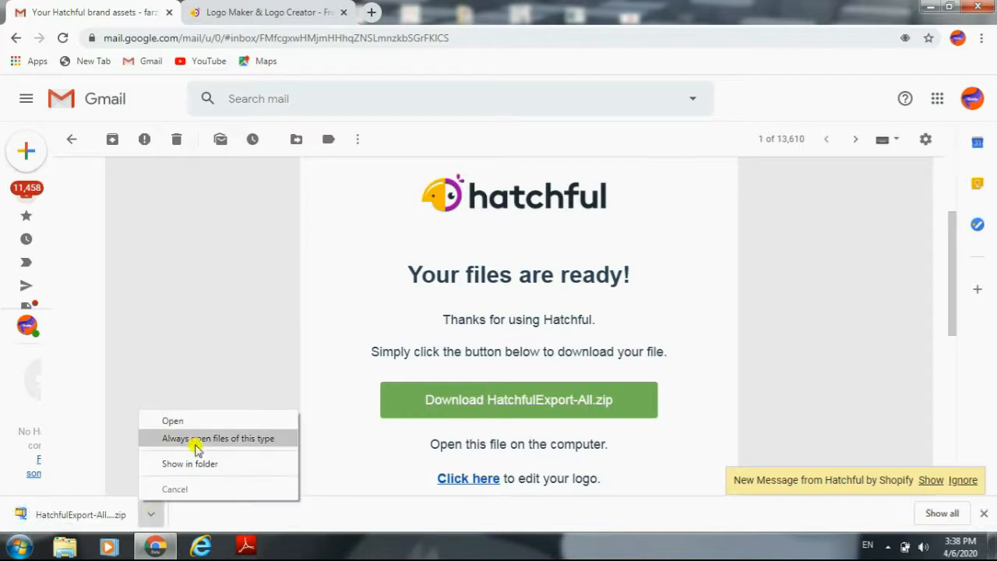
pyautogui.click(216, 421)
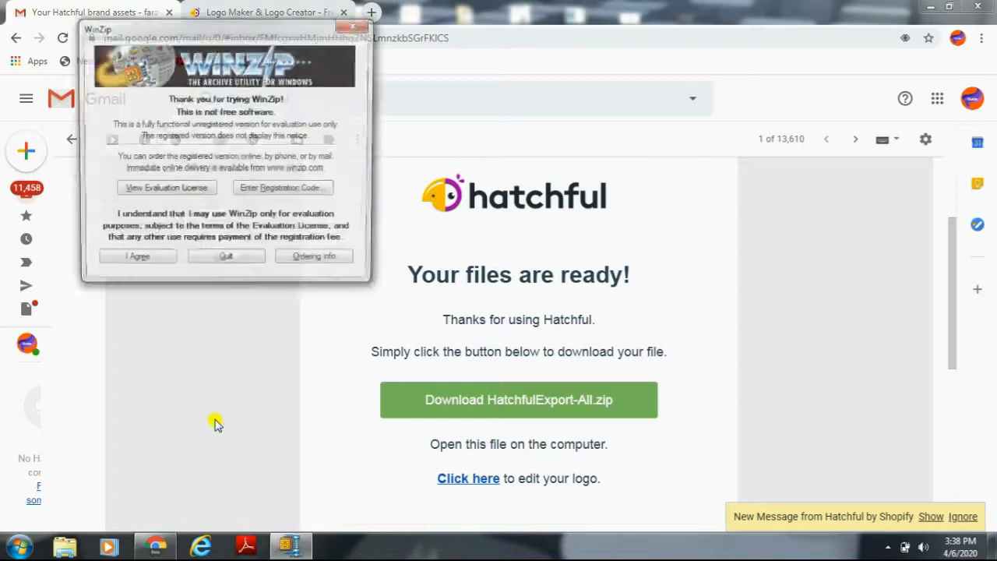
pyautogui.click(135, 262)
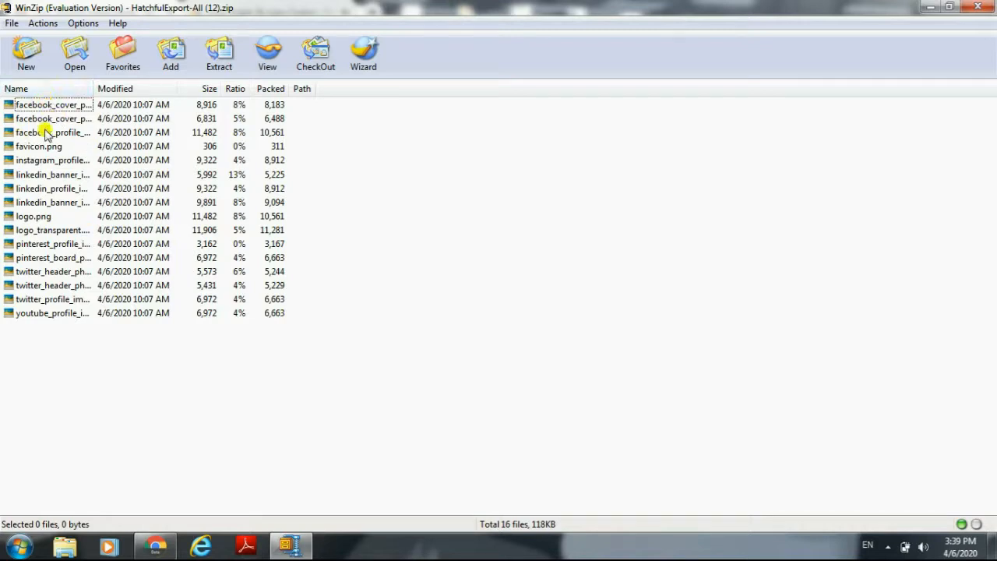
pyautogui.doubleClick(36, 218)
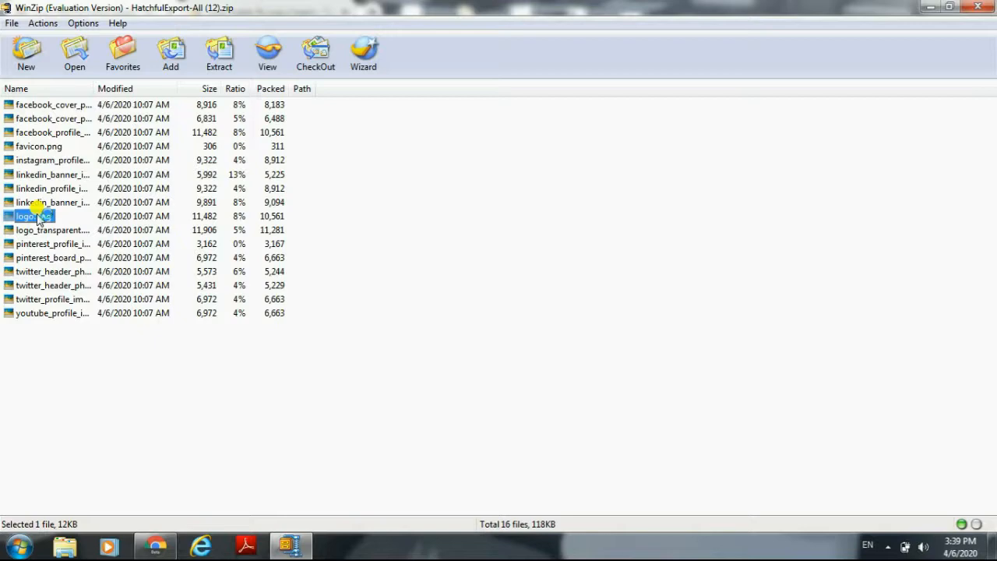